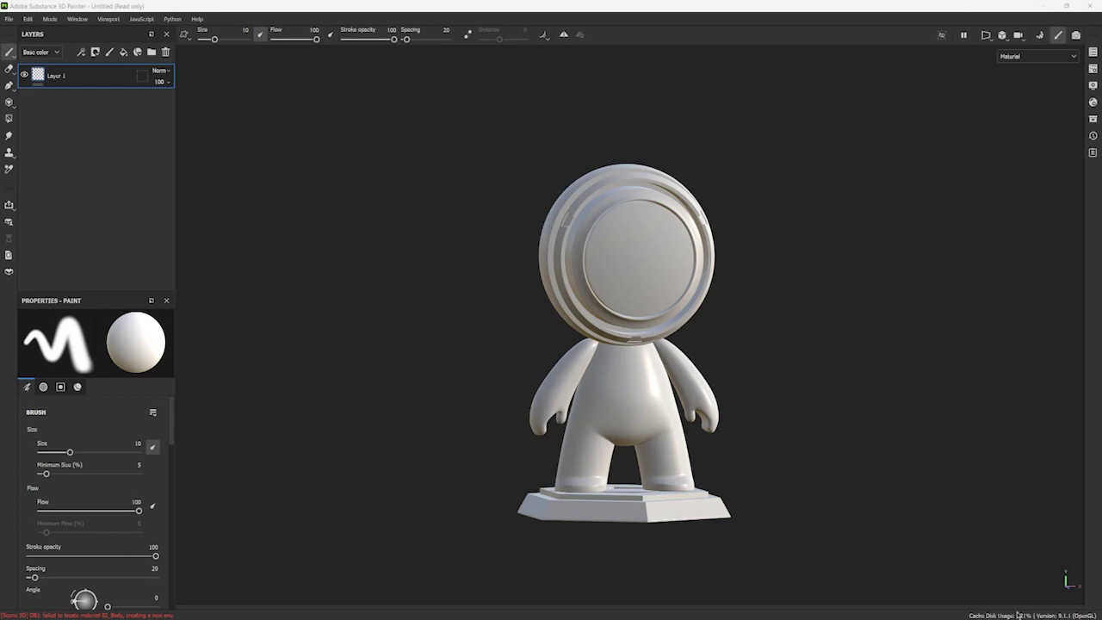
Step: Cycle the viewport through the 2D UV, 3D and split views
key(F2)
key(F2)
key(F1)
key(F3)
key(F2)
key(F1)
key(F3)
key(F2)
key(F1)
key(F2)
key(F3)
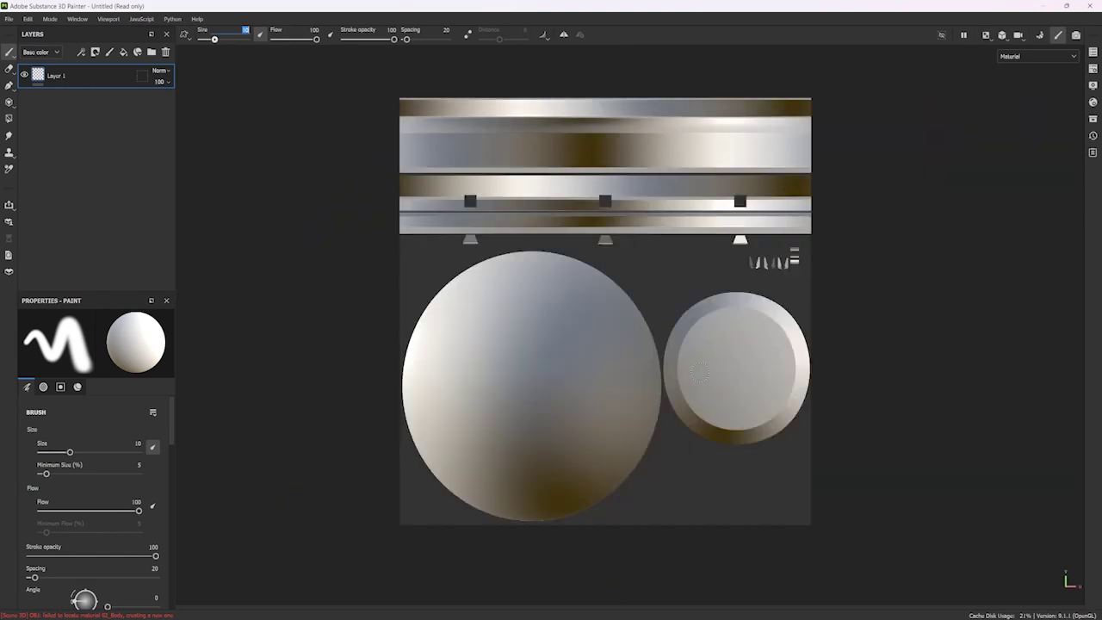
Step: Return to the 3D-only view and orbit the mannequin to face straight front
key(F2)
key(F1)
key(F2)
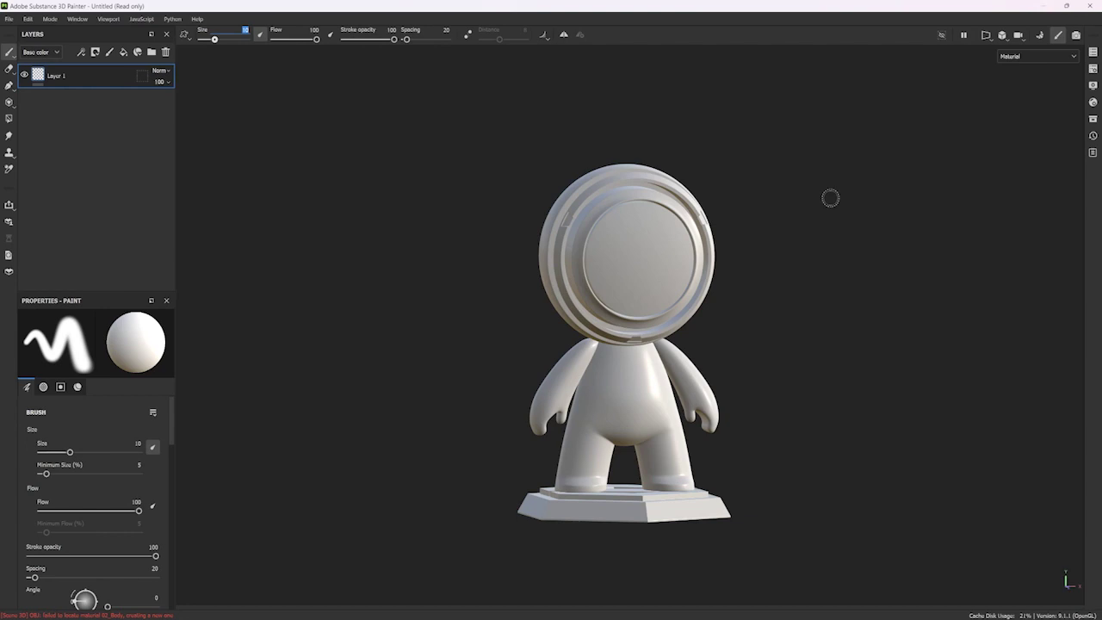
alt+shift+drag(743, 158, 756, 151)
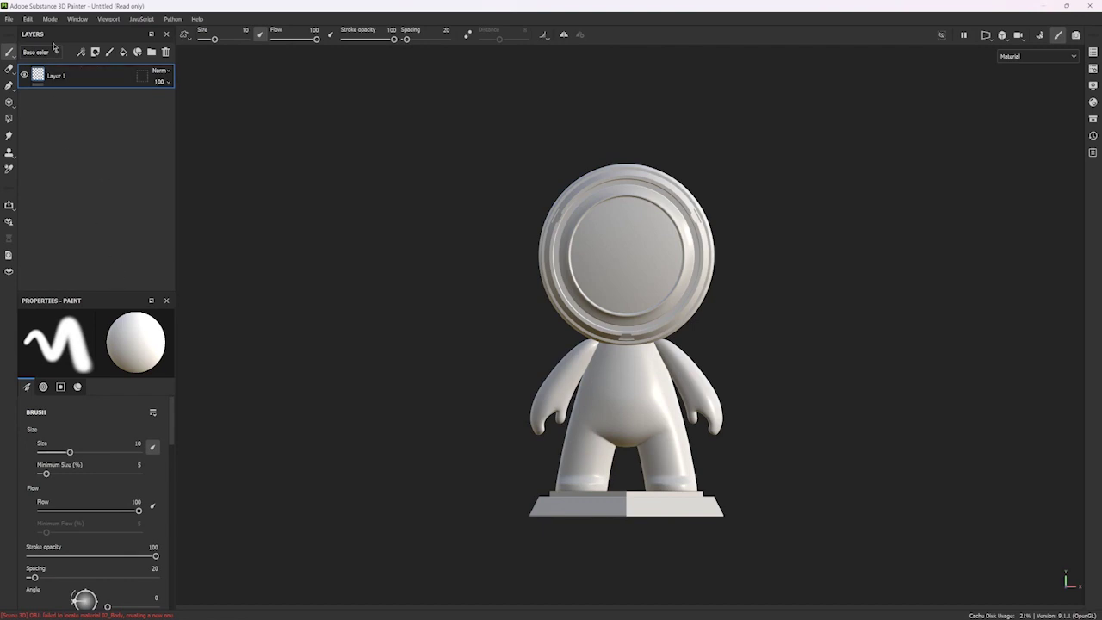
Step: Cancel a rename of Layer 1, then delete Layer 1
double_click(59, 76)
click(89, 79)
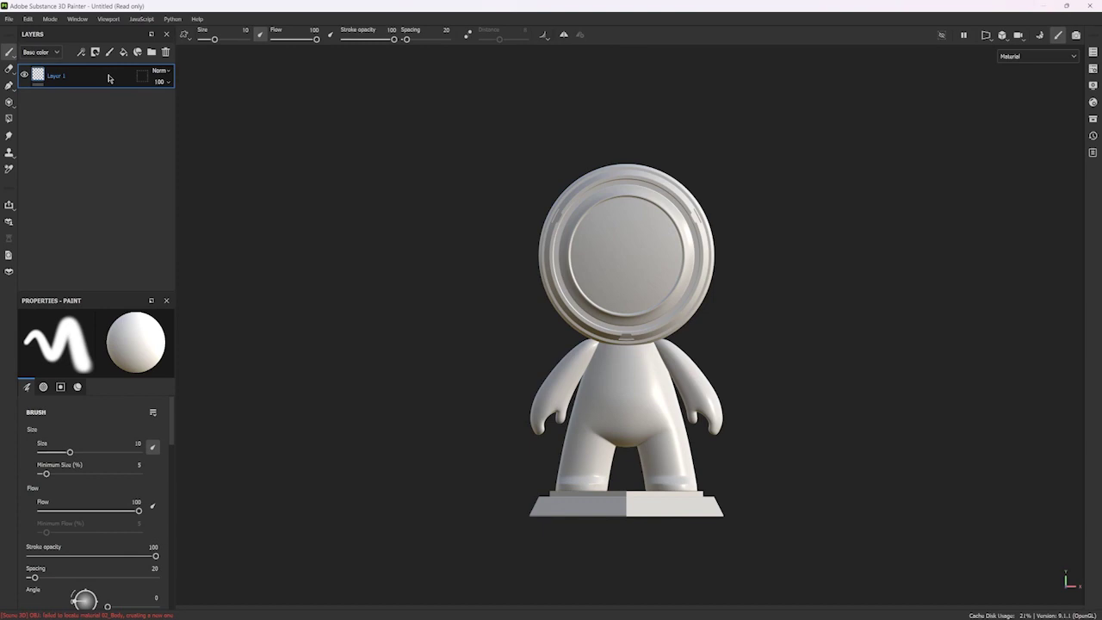
click(106, 101)
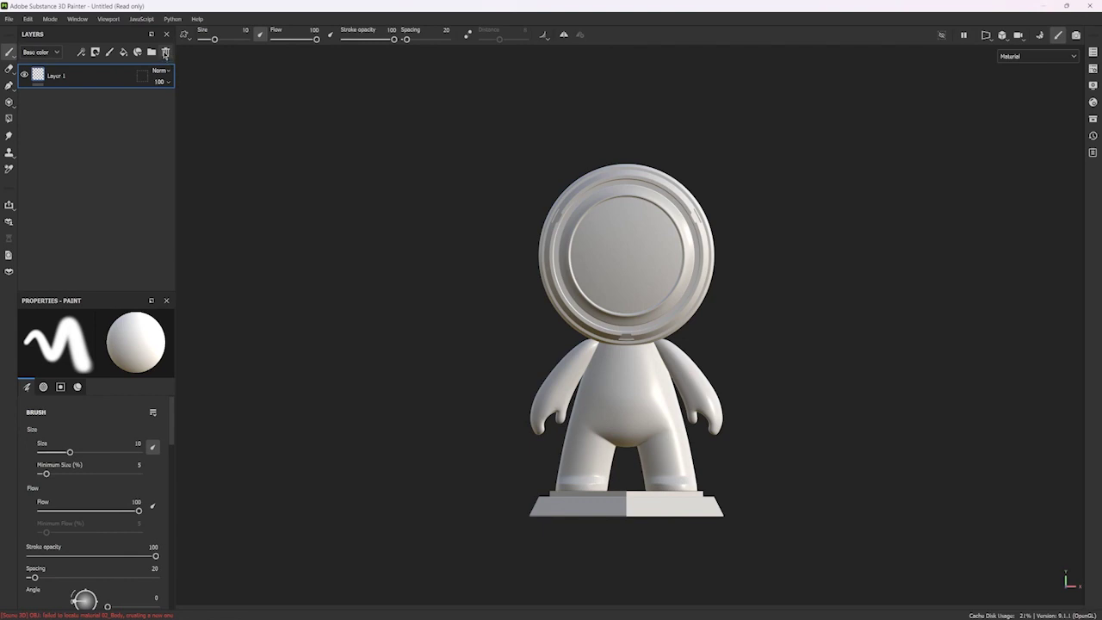
click(165, 52)
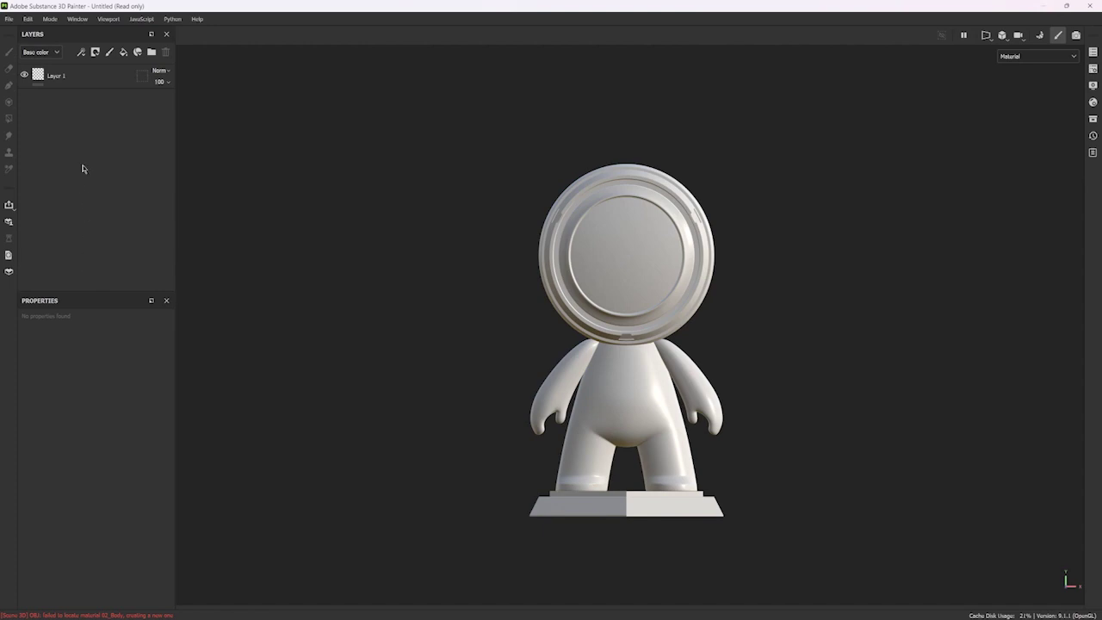
Step: Select Layer 1, delete it, and restore it with Ctrl+Z
click(83, 80)
click(82, 78)
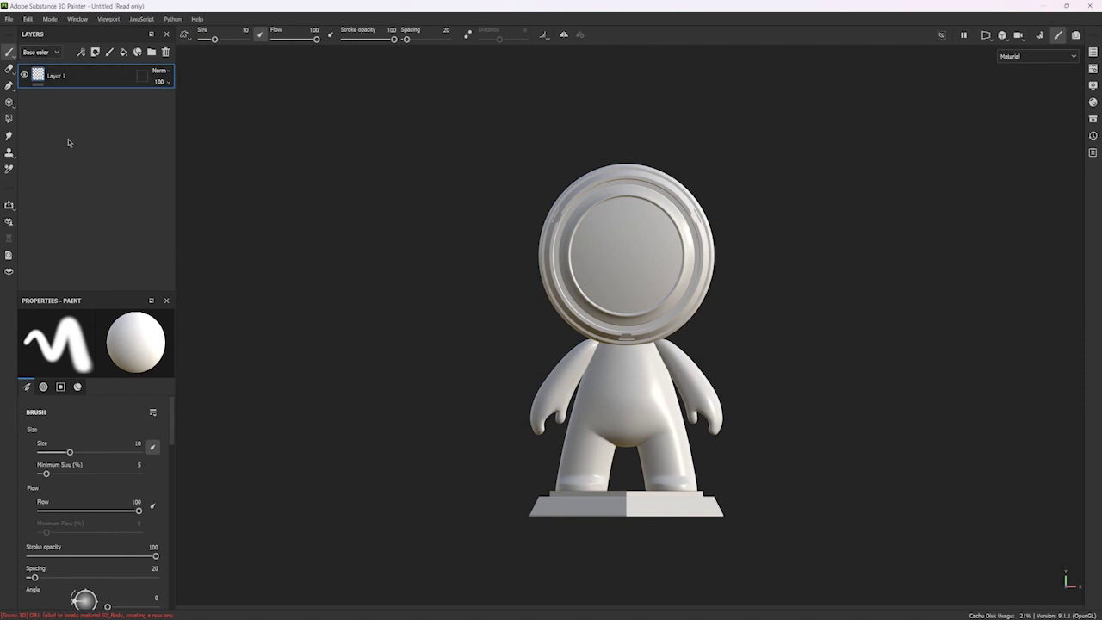
key(Delete)
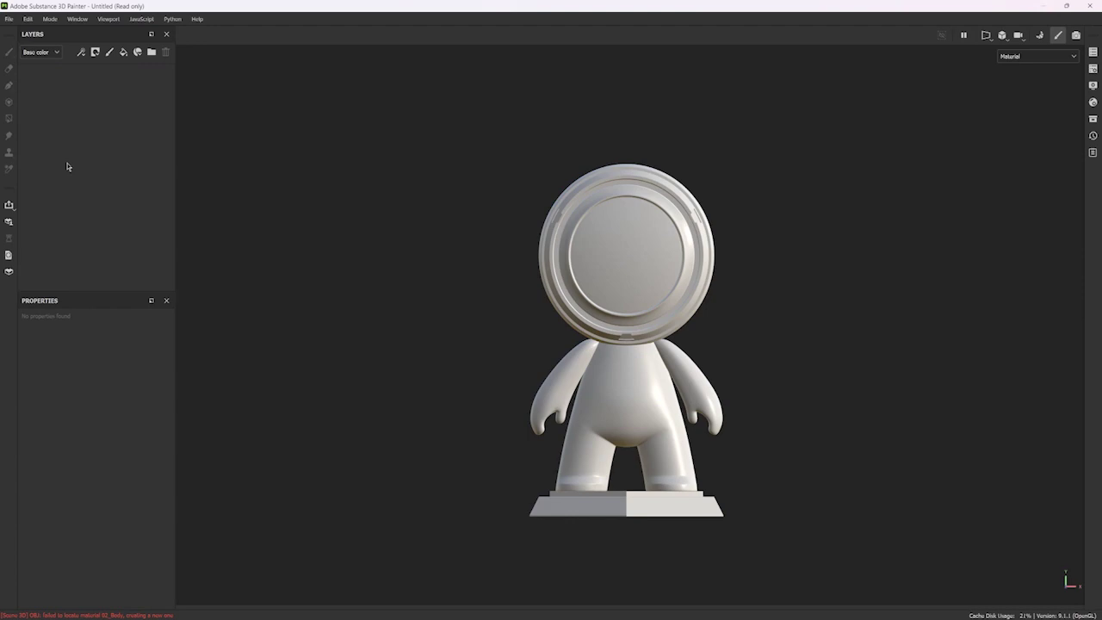
key(ctrl+z)
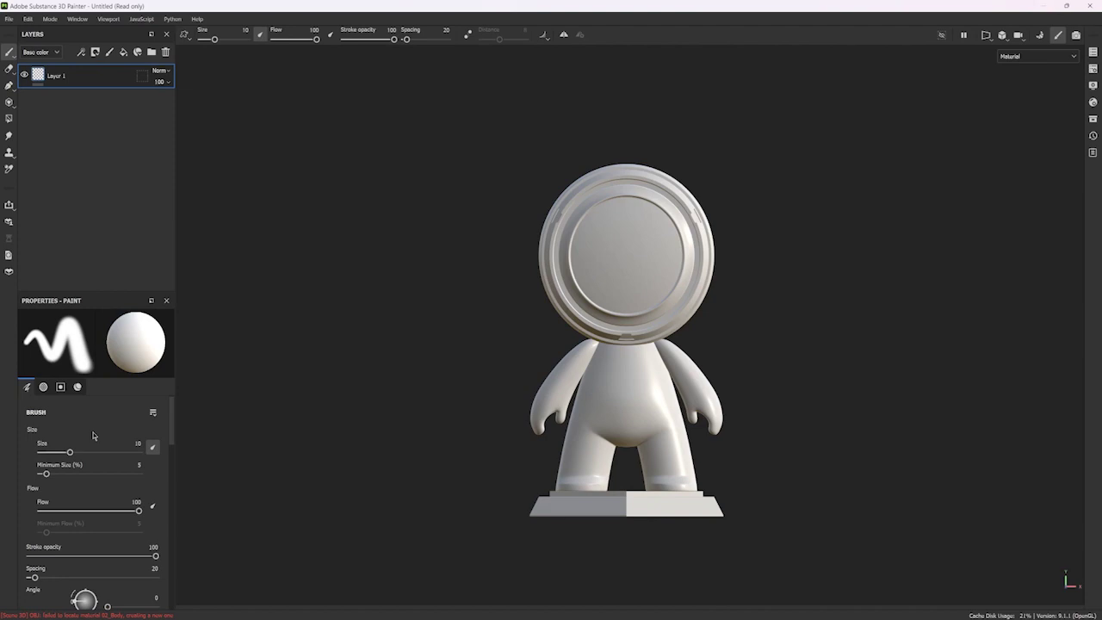
Step: Delete and restore Layer 1 again, then make the paint Properties panel taller
key(Delete)
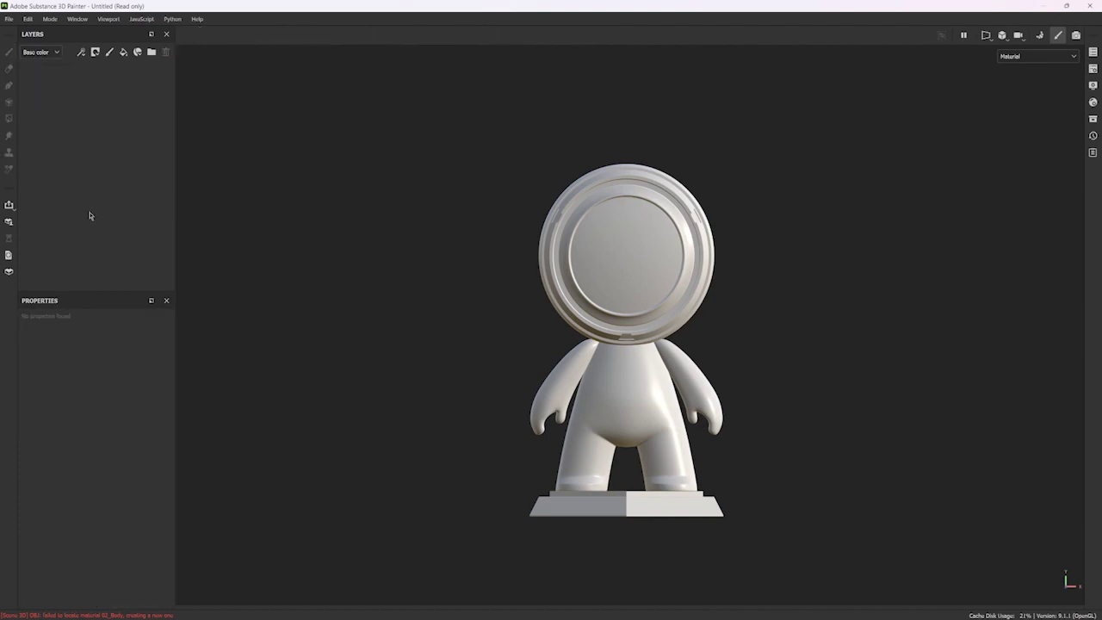
key(ctrl+z)
click(93, 80)
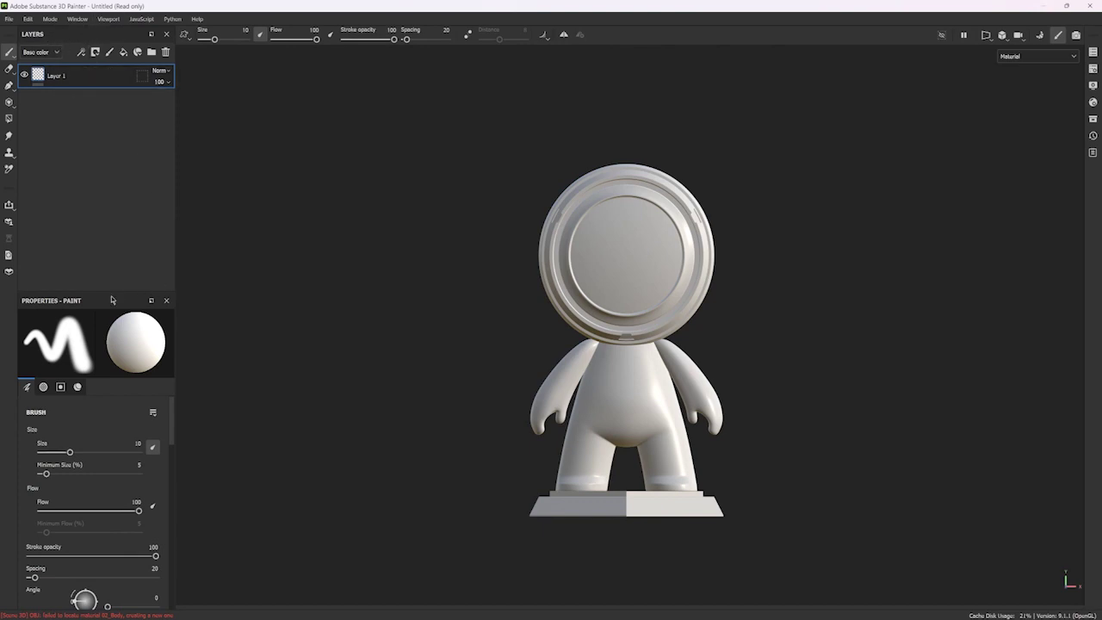
mouse_move(116, 292)
mouse_down()
mouse_move(112, 148)
mouse_move(125, 367)
mouse_move(123, 148)
mouse_move(143, 256)
mouse_move(148, 81)
mouse_move(126, 470)
mouse_move(94, 207)
mouse_up()
Step: Rename Layer 1 to 'Text' and orbit the mannequin to a three-quarter view
double_click(55, 76)
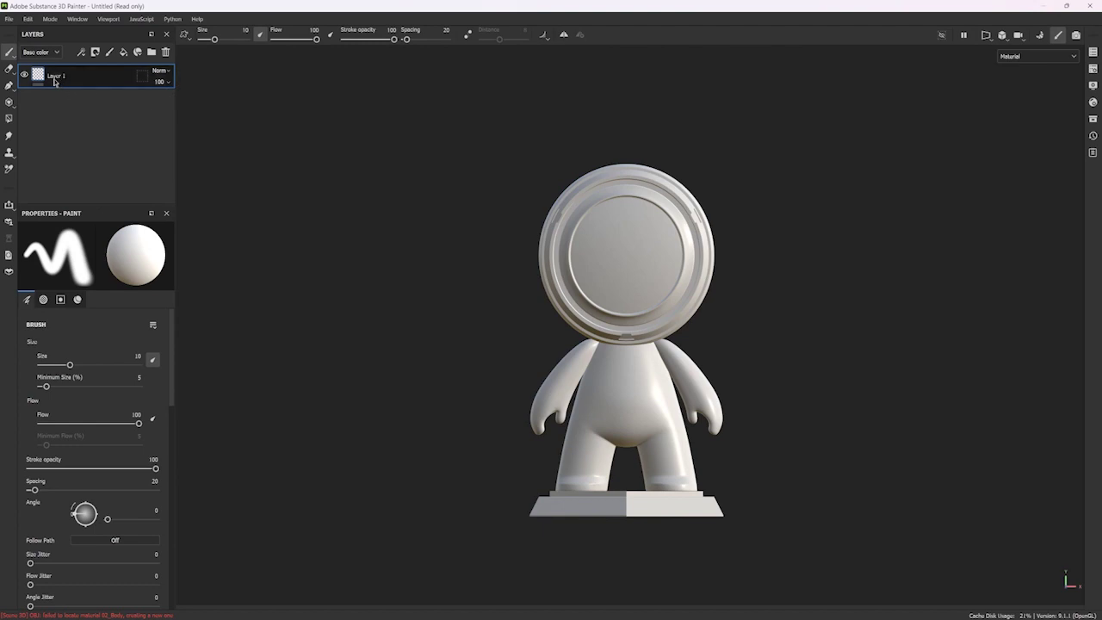
double_click(56, 77)
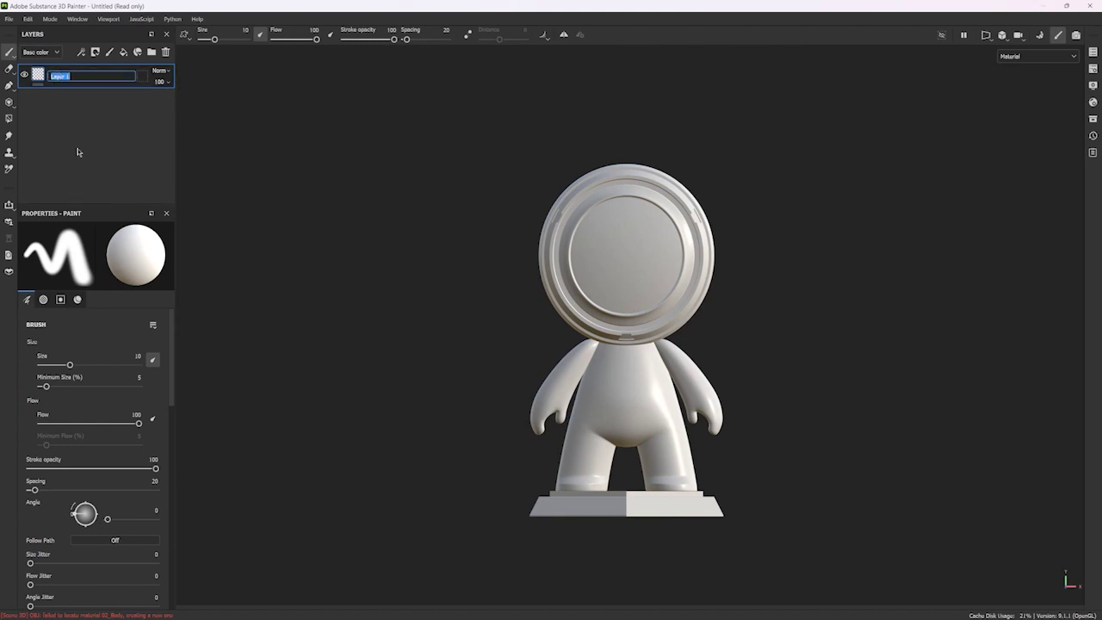
text(Text)
key(Return)
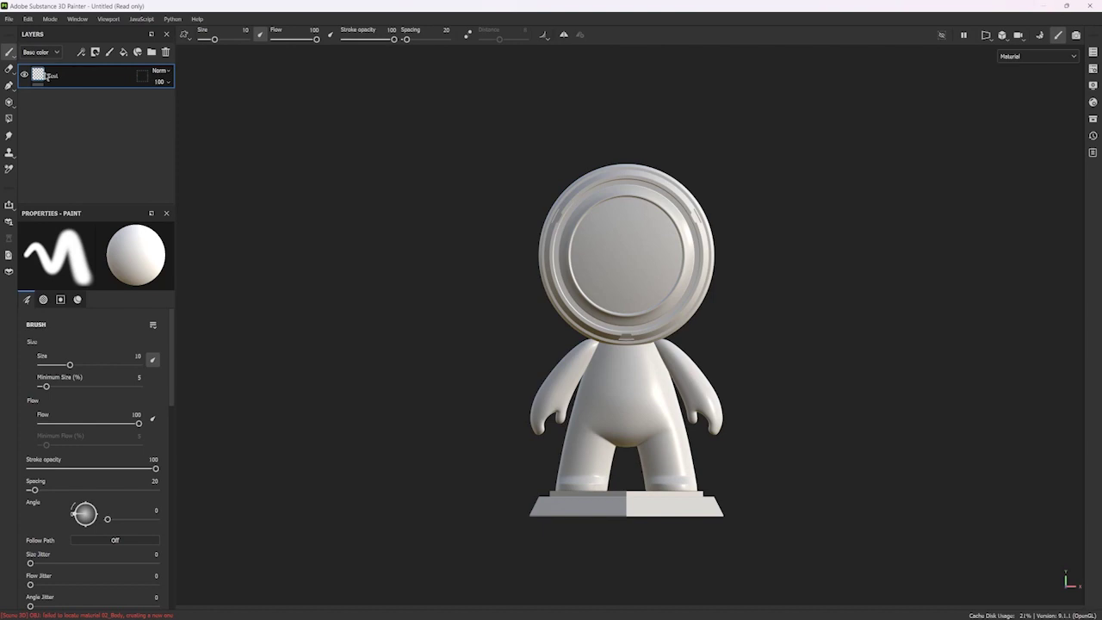
mouse_move(496, 215)
alt+mouse_down()
mouse_move(540, 290)
mouse_move(628, 241)
alt+mouse_up()
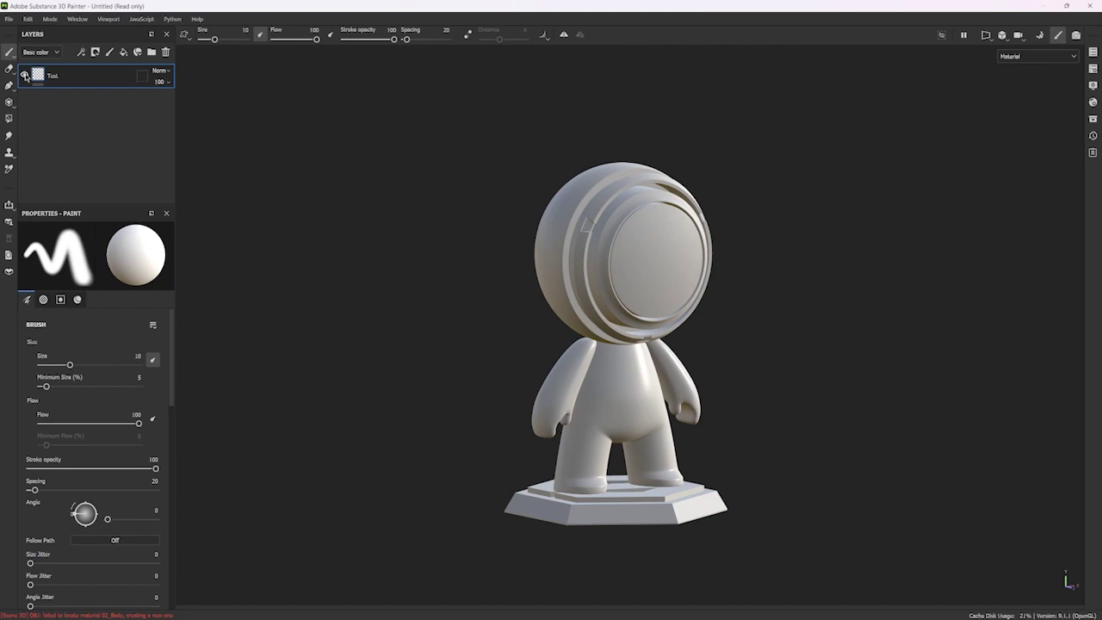
Step: Toggle the Text layer's visibility off and back on, then delete the layer
click(24, 75)
double_click(52, 76)
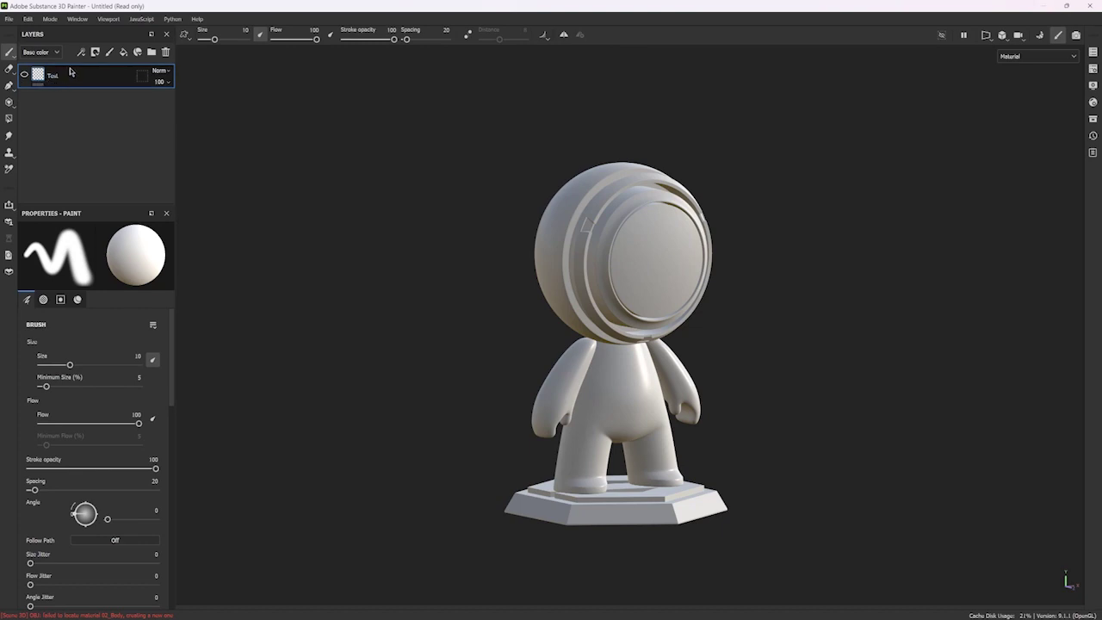
key(Return)
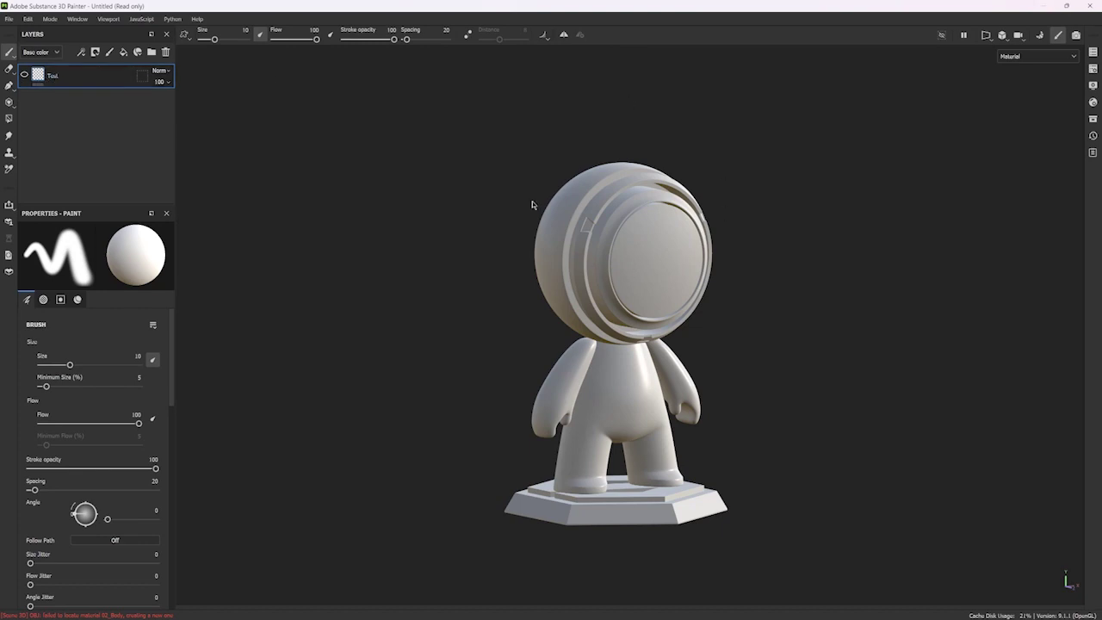
click(26, 75)
click(25, 75)
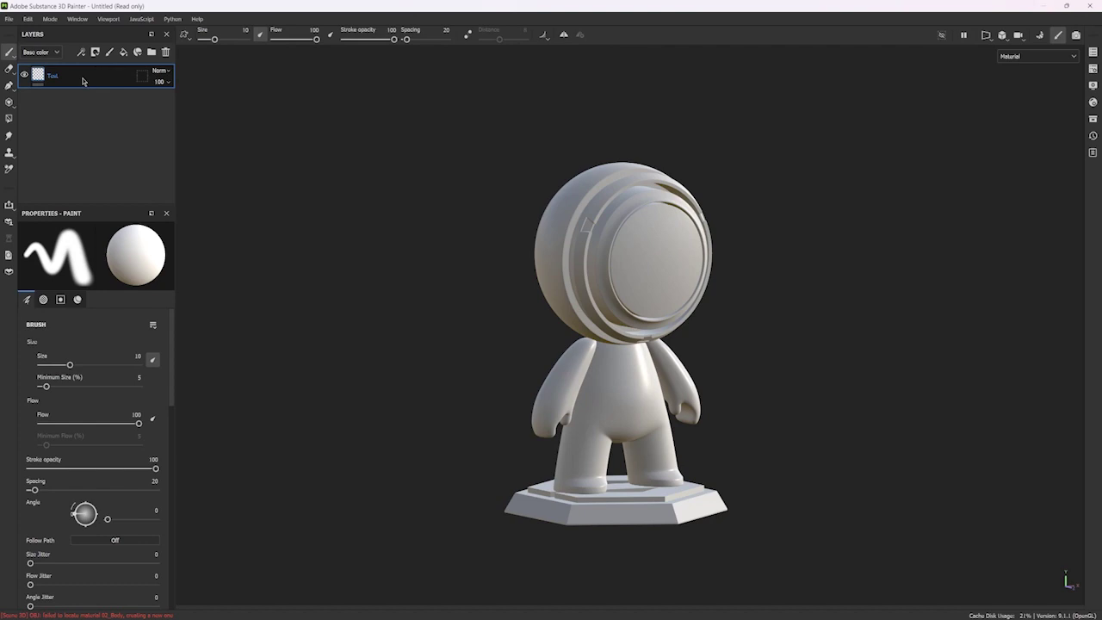
key(Delete)
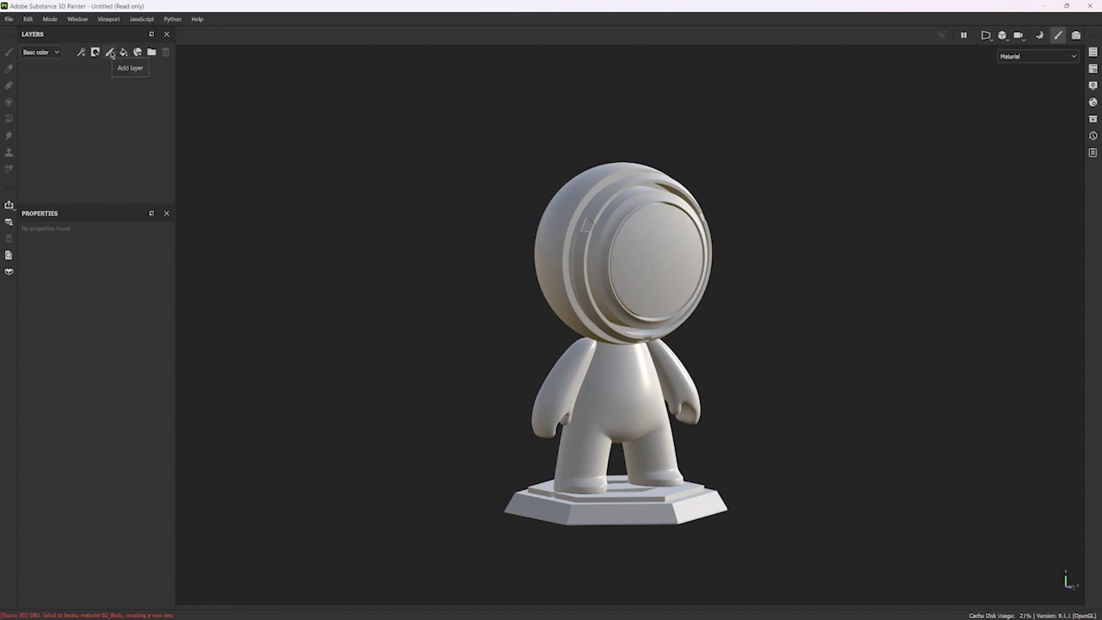
Step: Add a new paint layer and name it 'layerSimple'
click(111, 55)
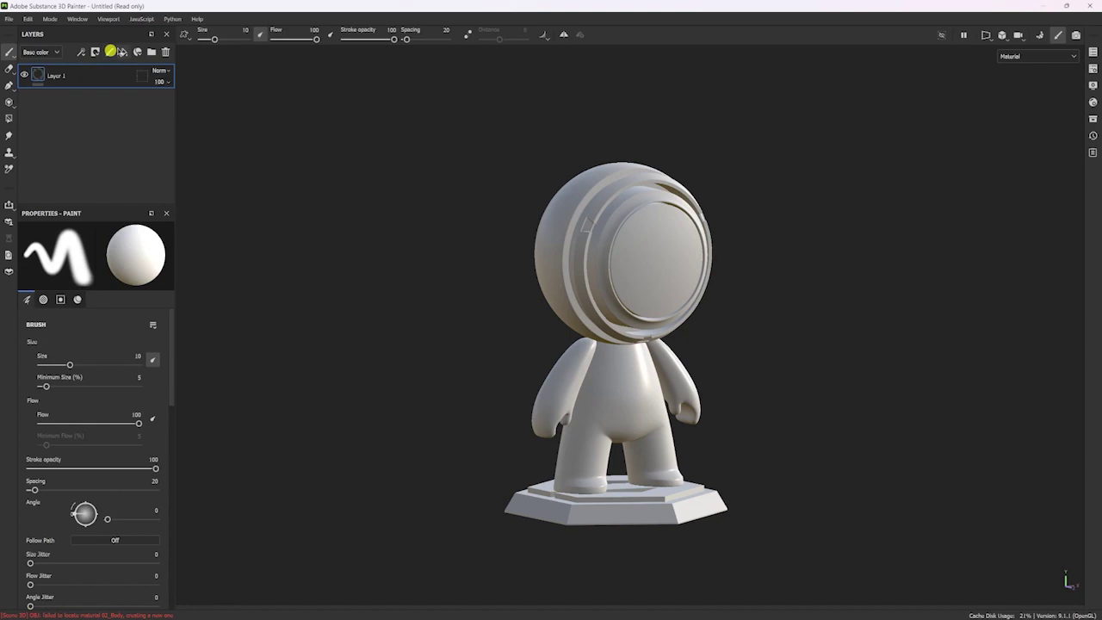
double_click(55, 76)
text(layerS)
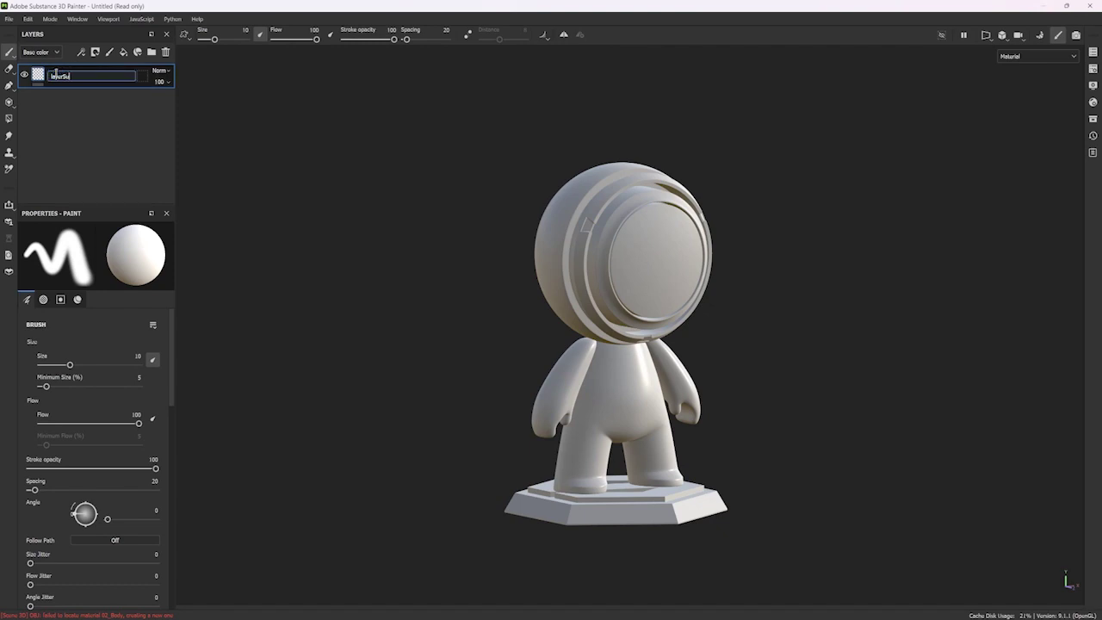
text(imple)
key(Return)
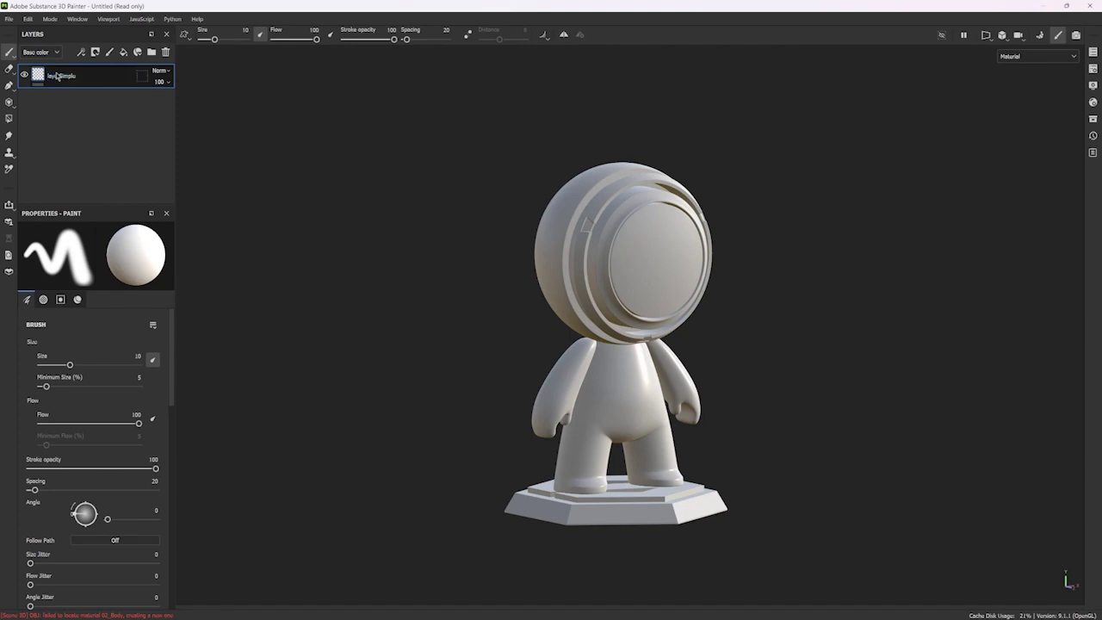
Step: Capitalise the layer name's first letter so it reads 'LayerSimple'
double_click(47, 76)
click(43, 76)
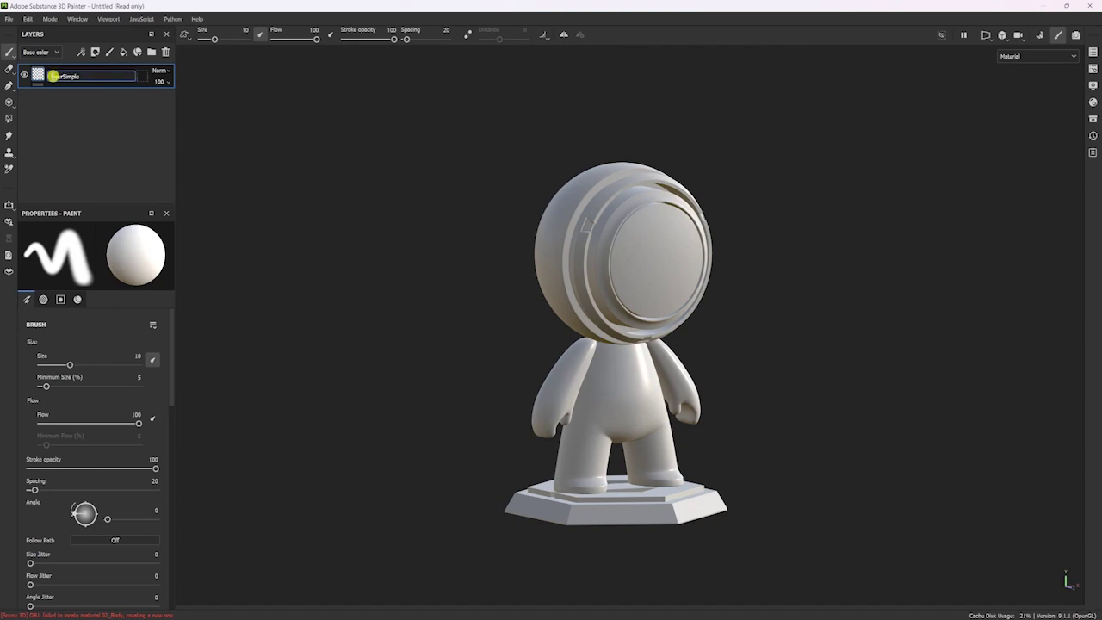
key(Delete)
text(L)
key(Return)
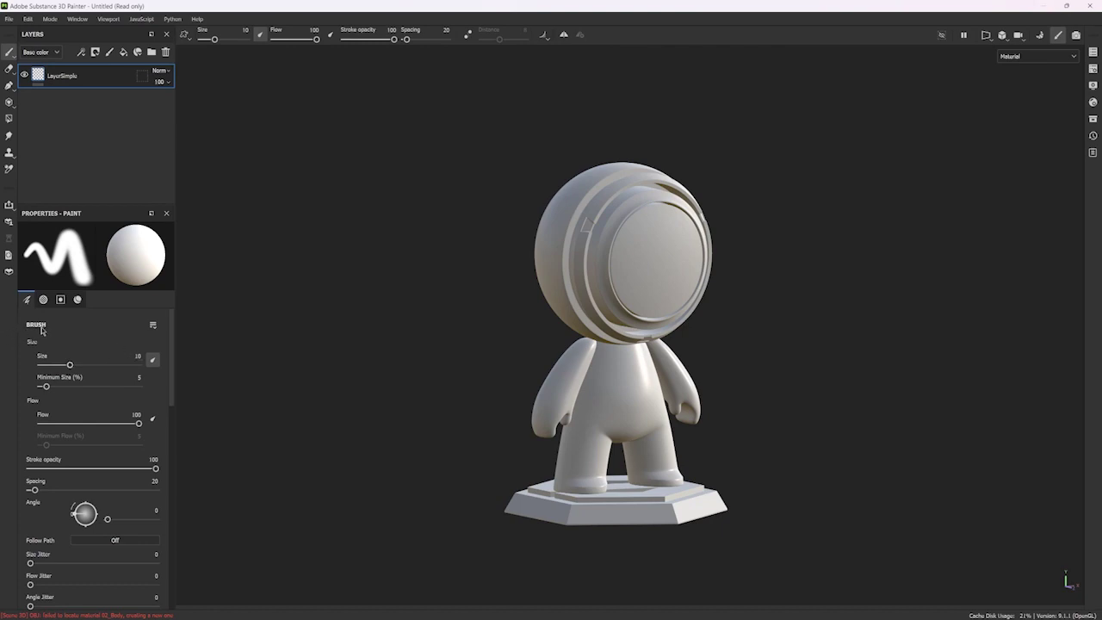
Step: Scroll the paint properties down to the Material section's Base color, Metallic, Roughness and Normal
scroll(41, 327, down, 2)
scroll(69, 385, down, 4)
scroll(68, 385, down, 2)
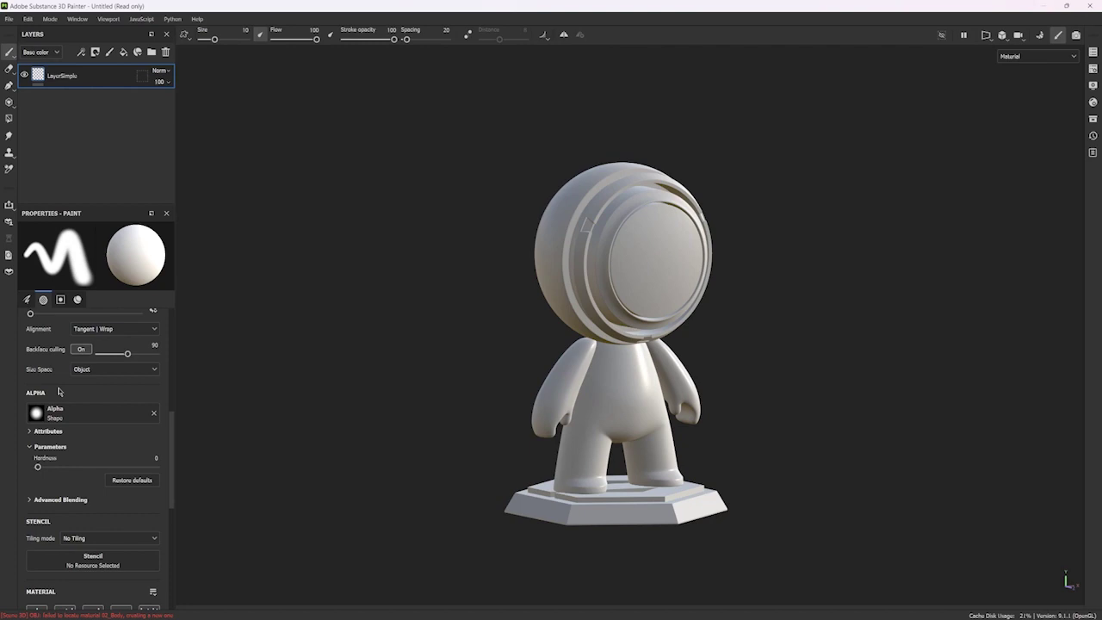
scroll(86, 431, down, 1)
scroll(86, 435, down, 2)
scroll(84, 435, down, 1)
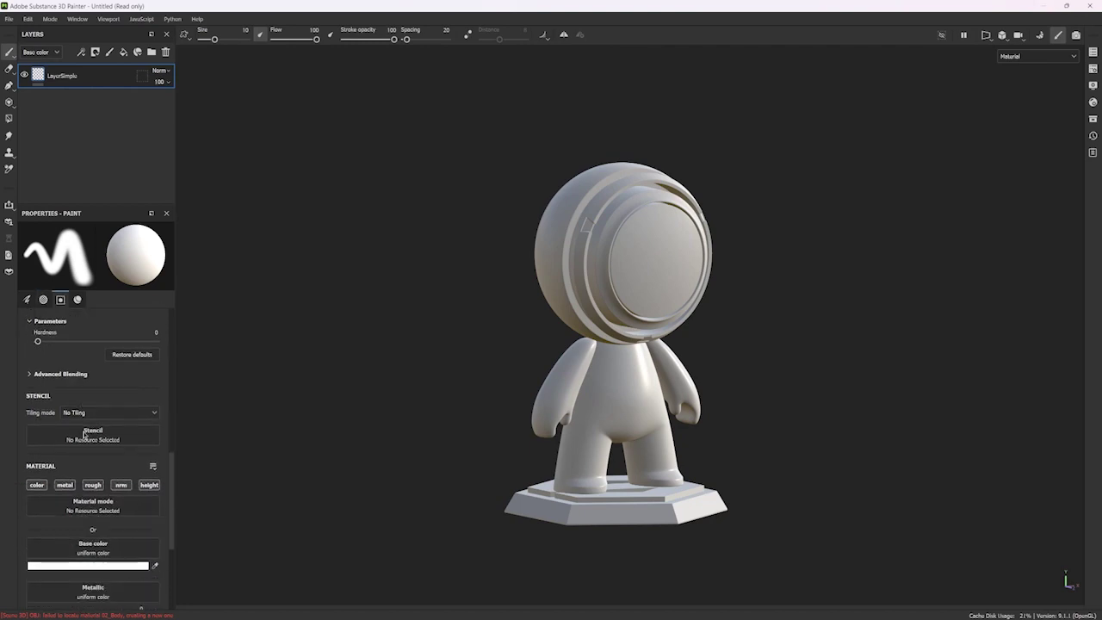
scroll(84, 436, down, 3)
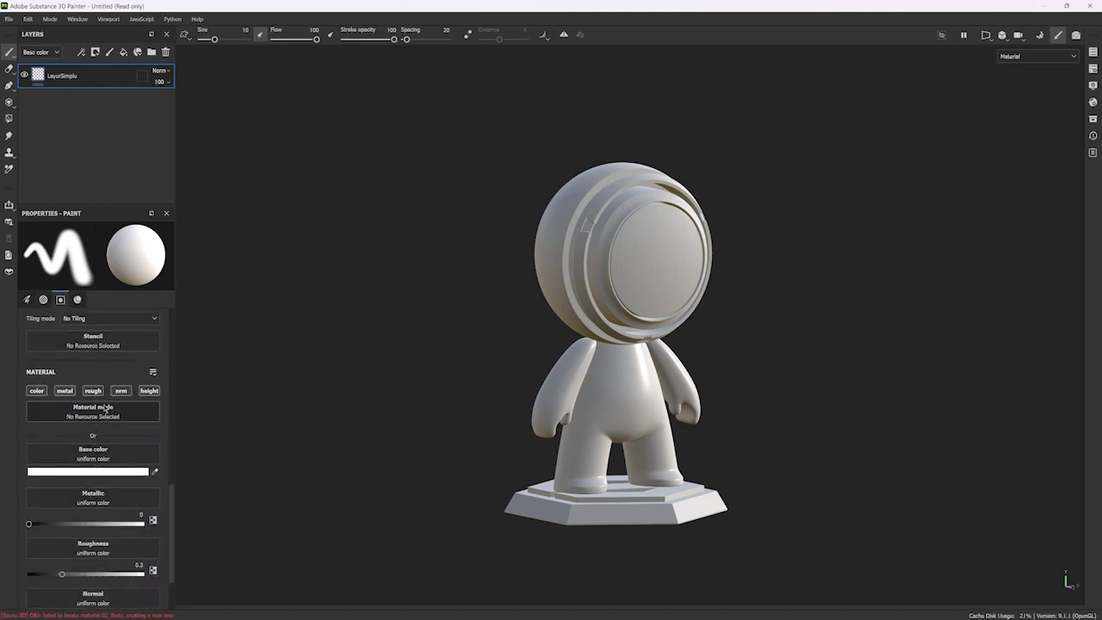
scroll(97, 410, down, 2)
scroll(100, 439, up, 4)
scroll(100, 445, up, 6)
scroll(100, 445, up, 5)
scroll(100, 445, up, 3)
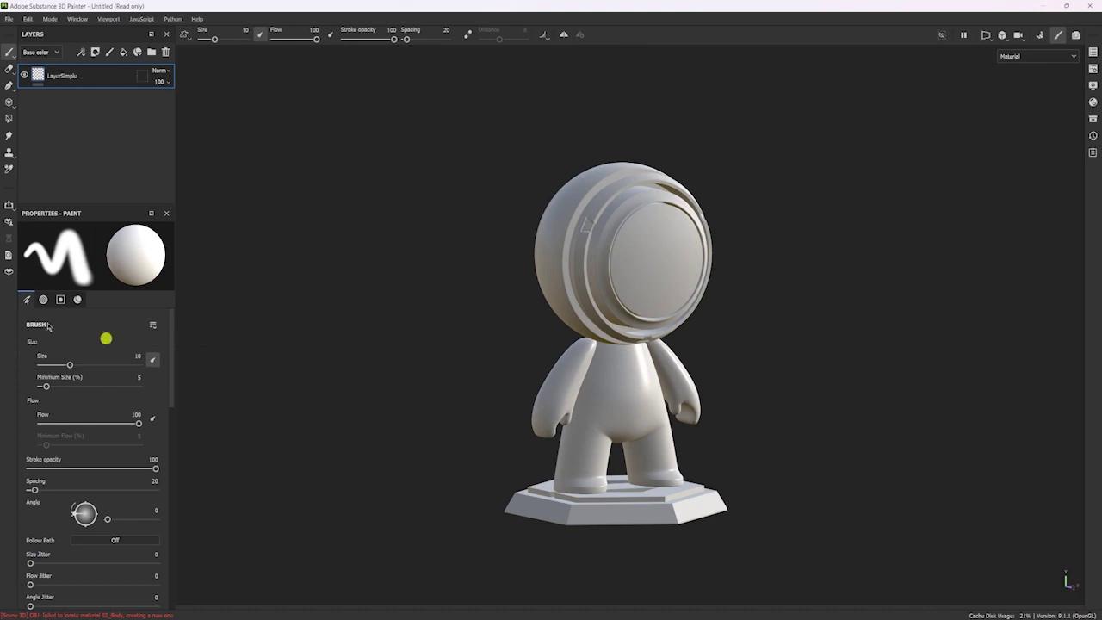
Step: Scroll back to the material channels, then add a fill layer above LayerSimple
scroll(38, 334, down, 3)
scroll(38, 334, down, 2)
scroll(34, 340, down, 2)
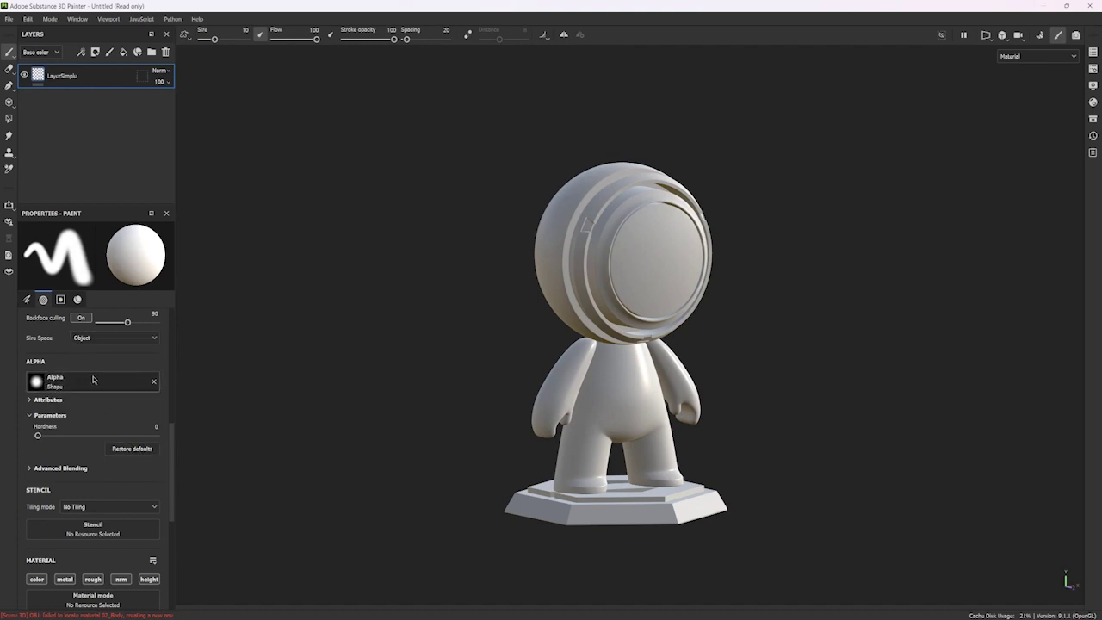
scroll(96, 379, down, 3)
scroll(102, 383, down, 1)
scroll(113, 395, down, 1)
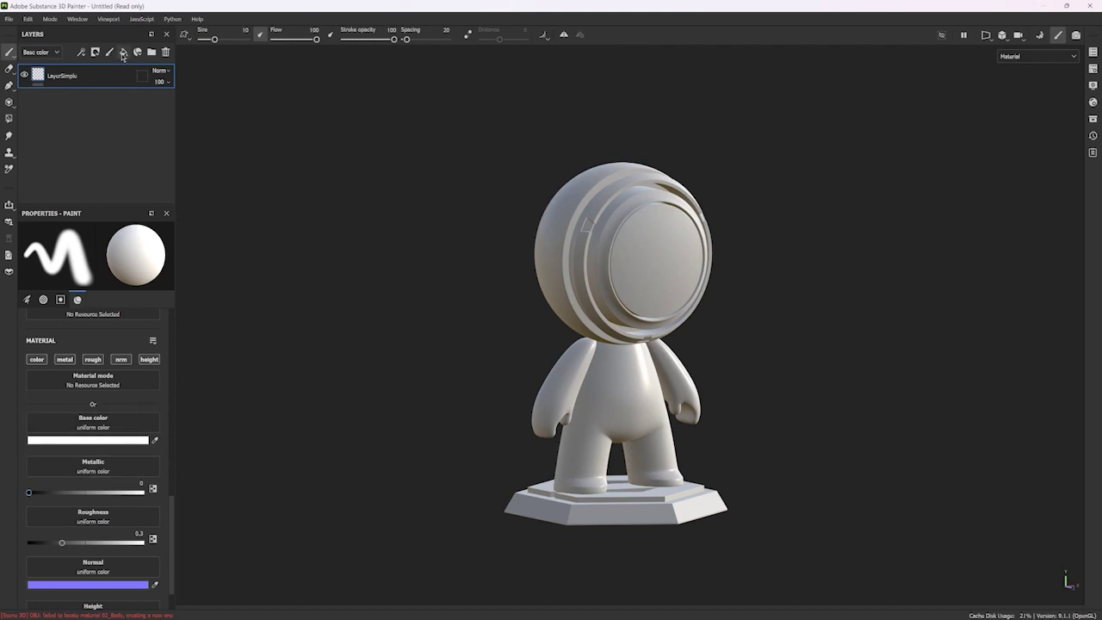
click(123, 53)
click(123, 54)
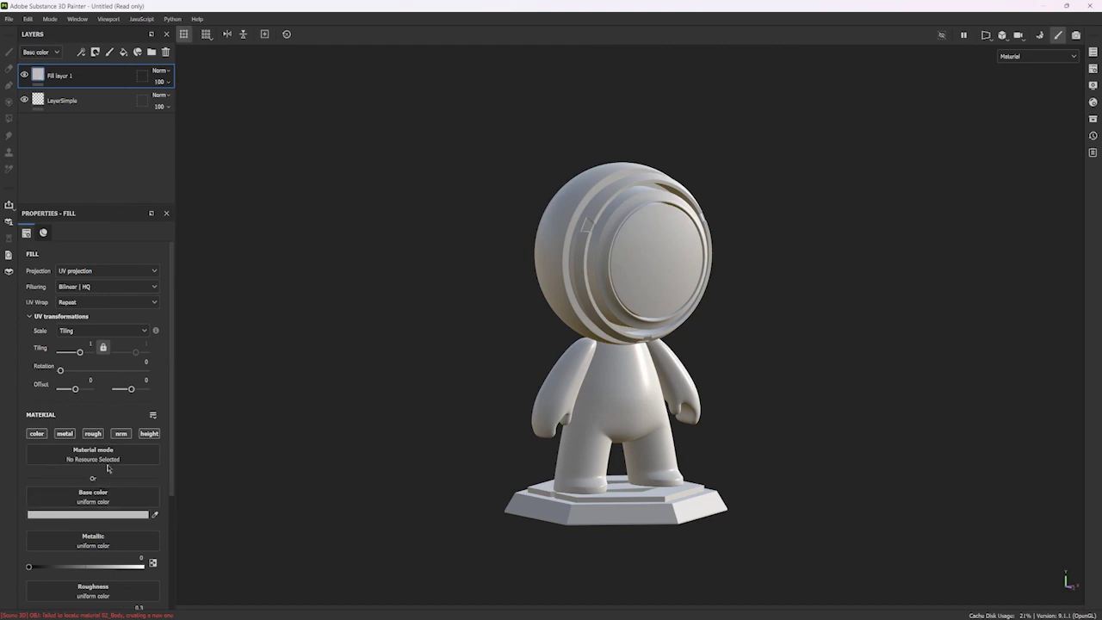
Step: Inspect the LayerSimple paint layer's properties by scrolling through them
scroll(105, 461, down, 3)
scroll(105, 465, down, 2)
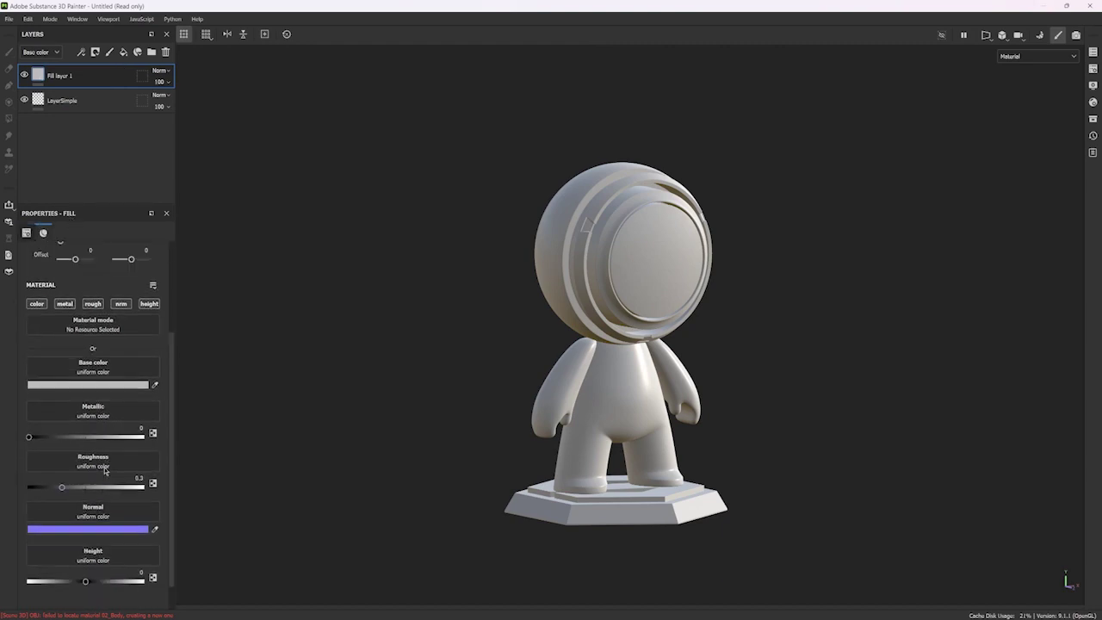
scroll(105, 470, up, 5)
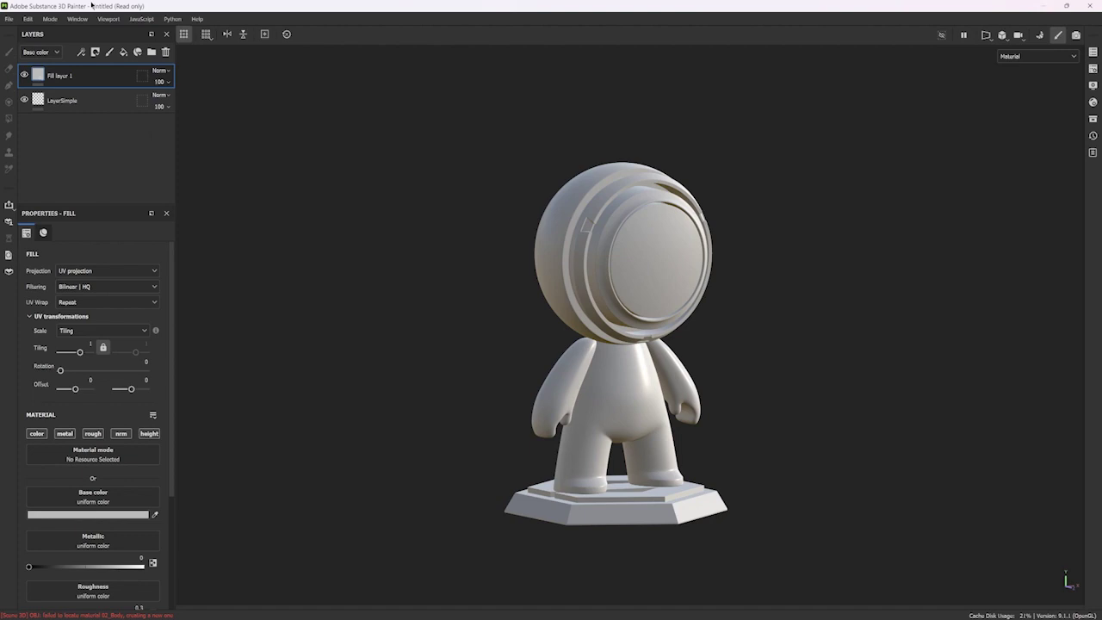
click(69, 100)
scroll(103, 421, up, 5)
scroll(104, 421, up, 5)
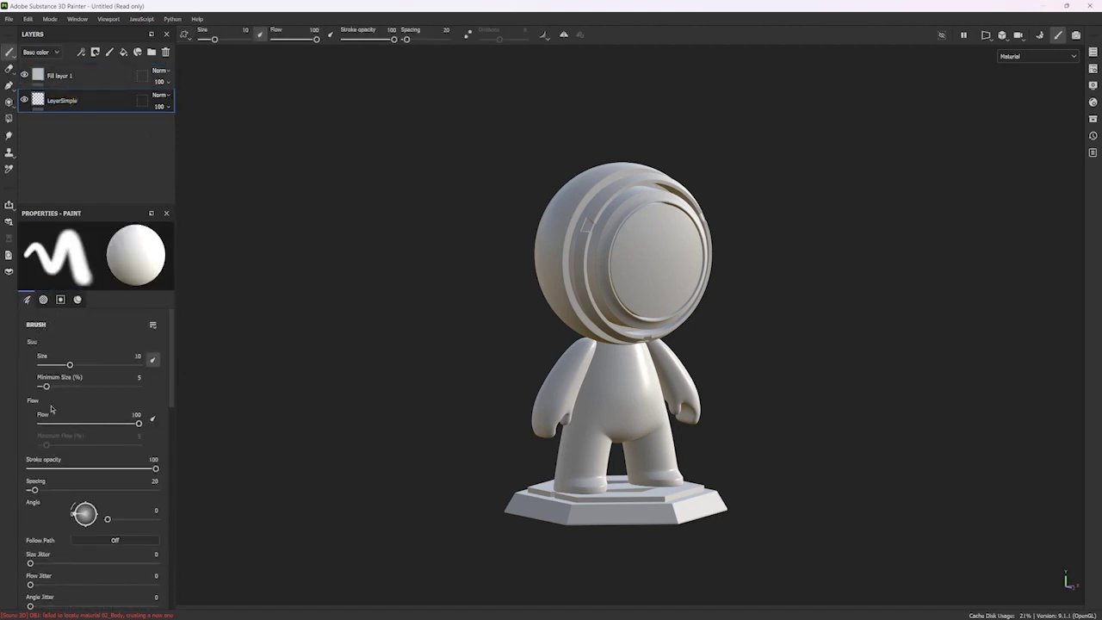
scroll(54, 450, down, 4)
scroll(54, 451, down, 4)
scroll(60, 387, down, 1)
scroll(95, 388, up, 4)
scroll(68, 434, up, 5)
scroll(67, 437, down, 6)
scroll(66, 437, down, 3)
scroll(72, 544, down, 5)
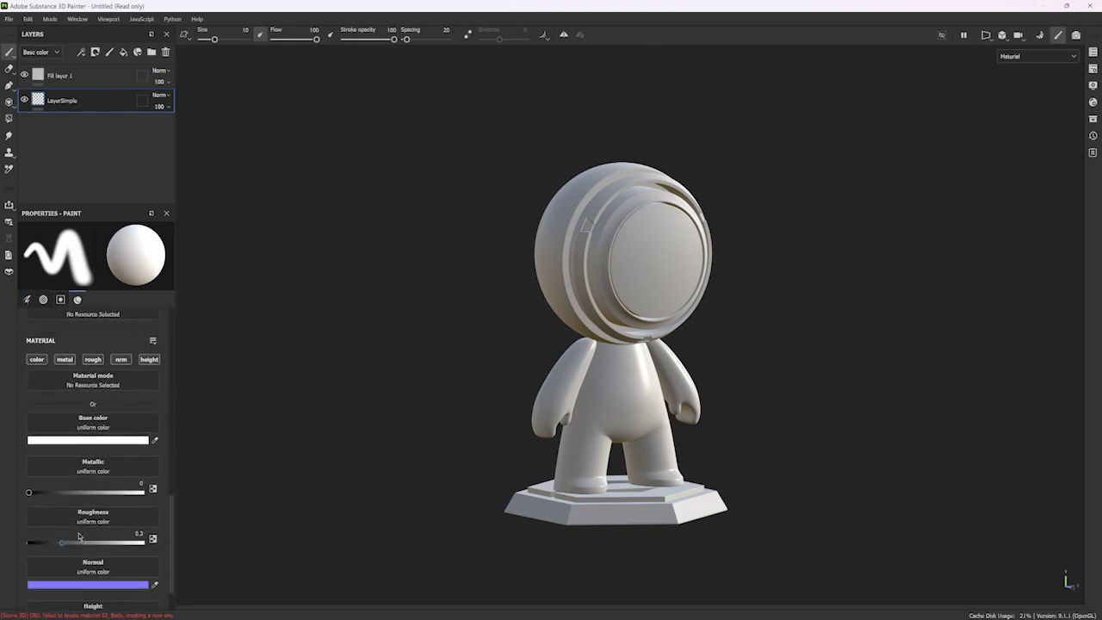
Step: Compare Fill layer 1's fill settings with LayerSimple's paint settings
click(66, 75)
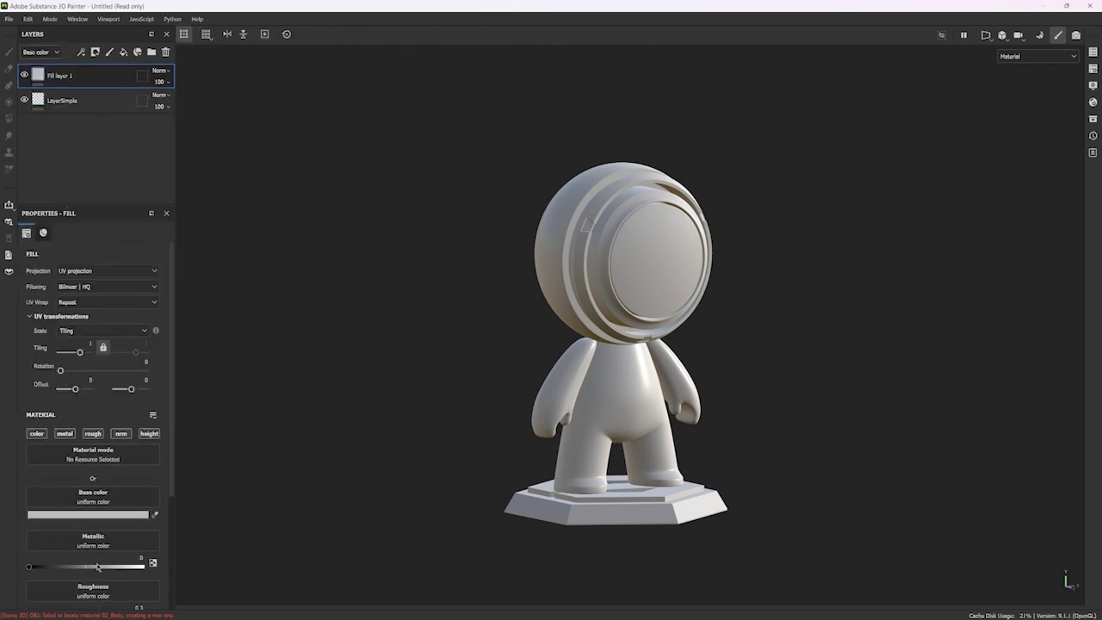
scroll(97, 524, down, 3)
scroll(97, 524, up, 3)
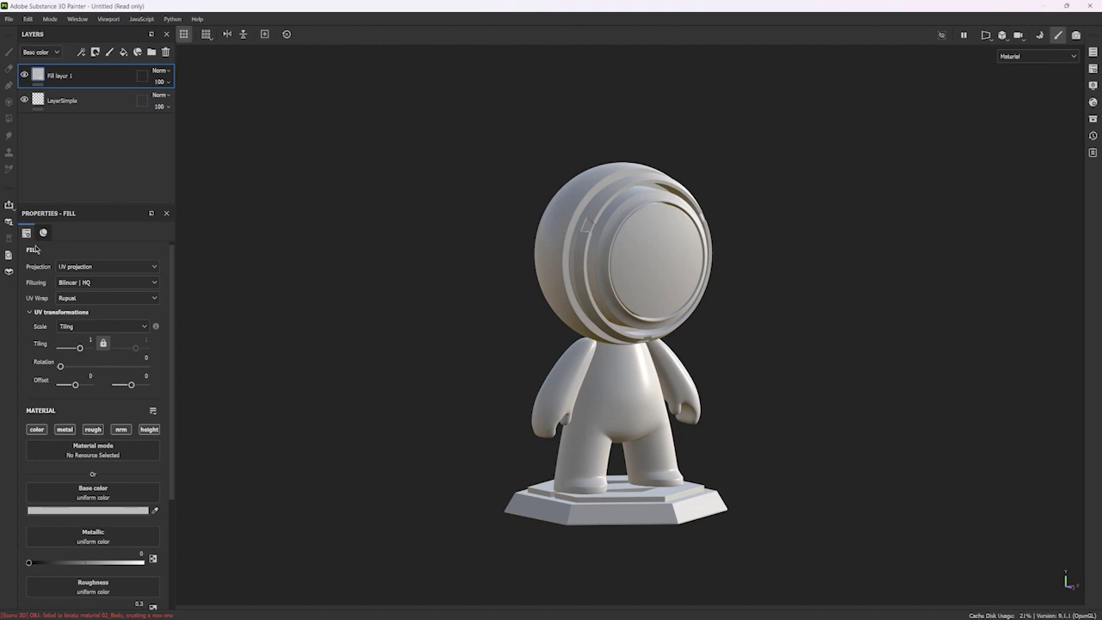
scroll(82, 438, down, 1)
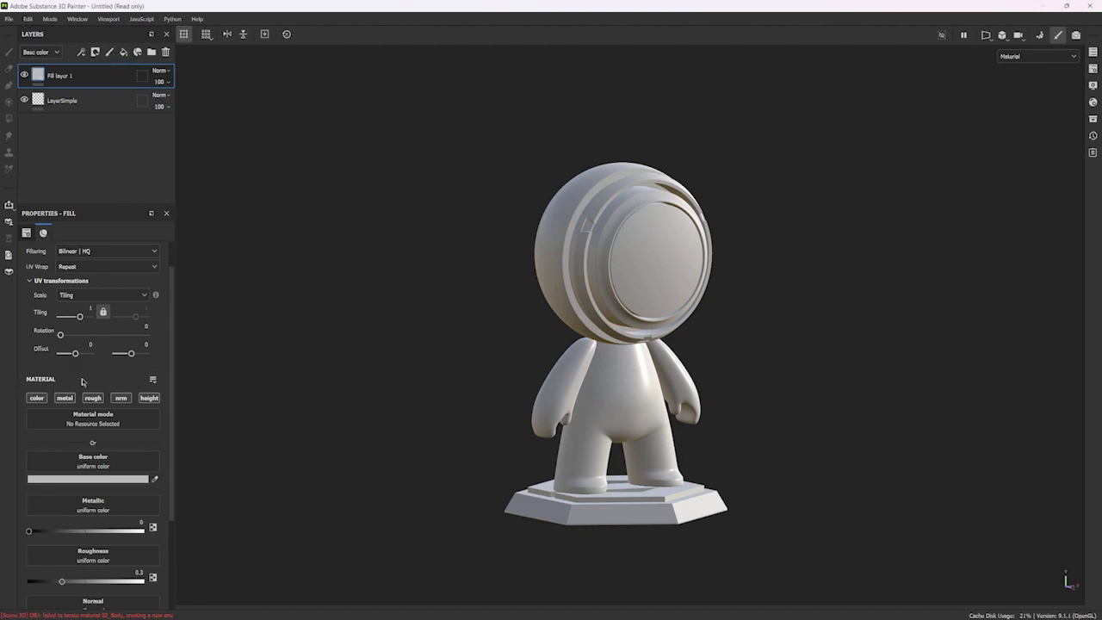
click(62, 100)
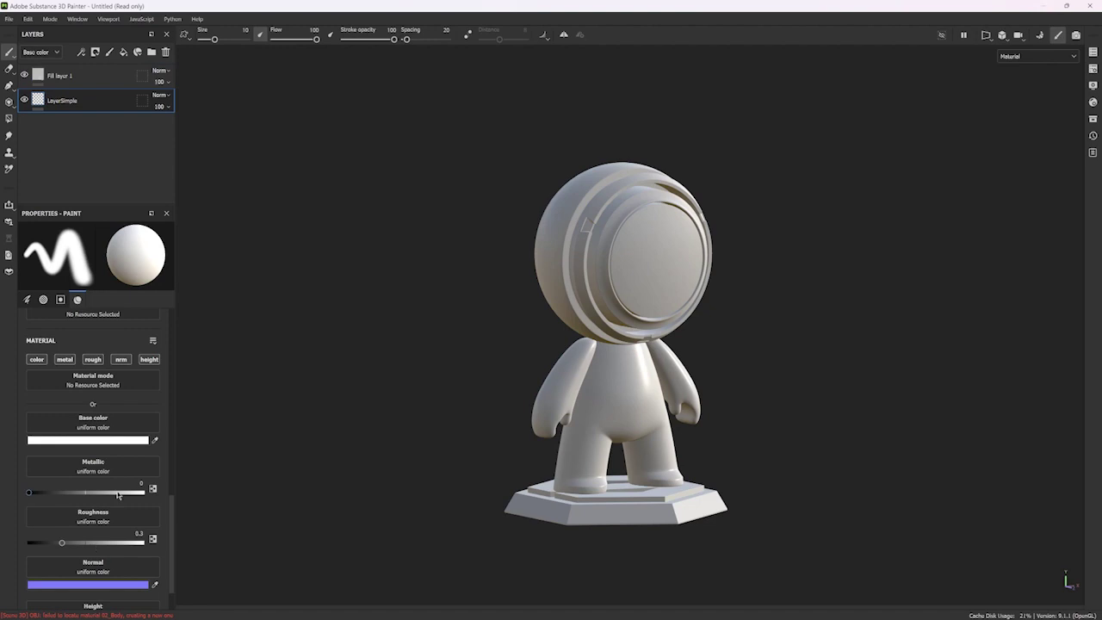
scroll(116, 502, up, 5)
scroll(117, 502, up, 4)
scroll(104, 482, up, 4)
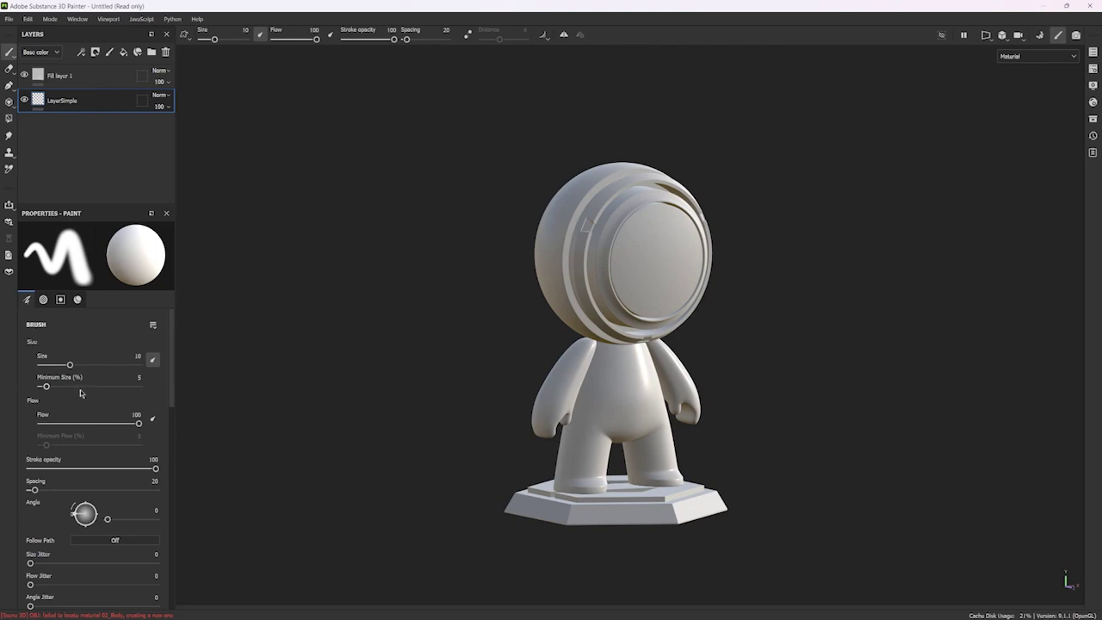
scroll(80, 393, down, 3)
scroll(81, 393, down, 5)
scroll(80, 393, down, 4)
scroll(80, 393, down, 4)
scroll(80, 393, up, 5)
scroll(80, 393, up, 5)
scroll(81, 388, up, 4)
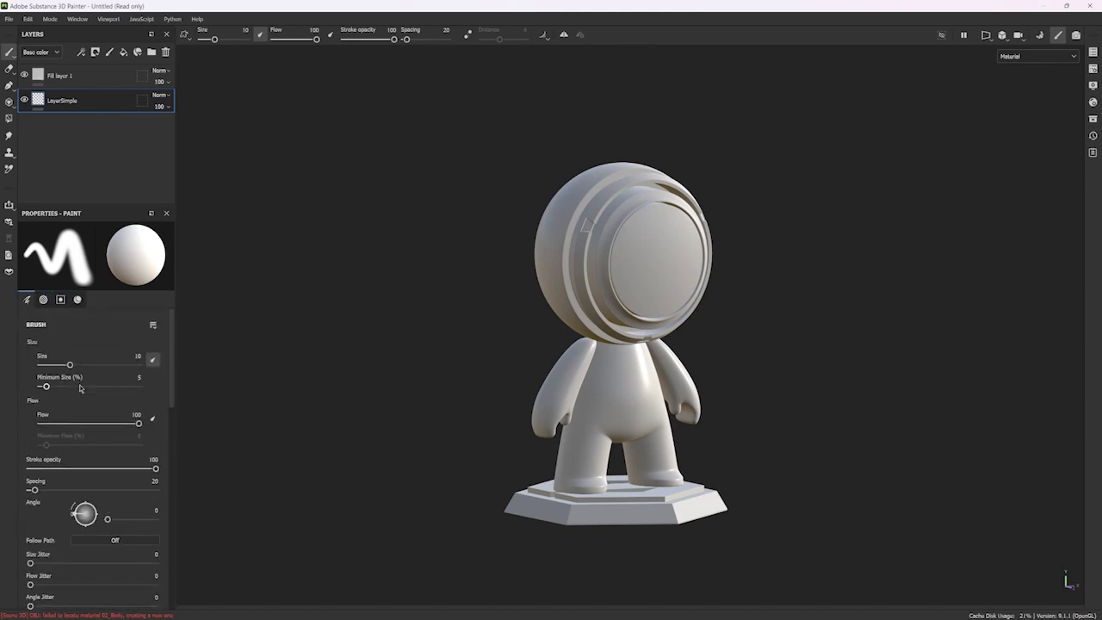
Step: Toggle between Fill layer 1 and LayerSimple, ending with LayerSimple selected
click(70, 68)
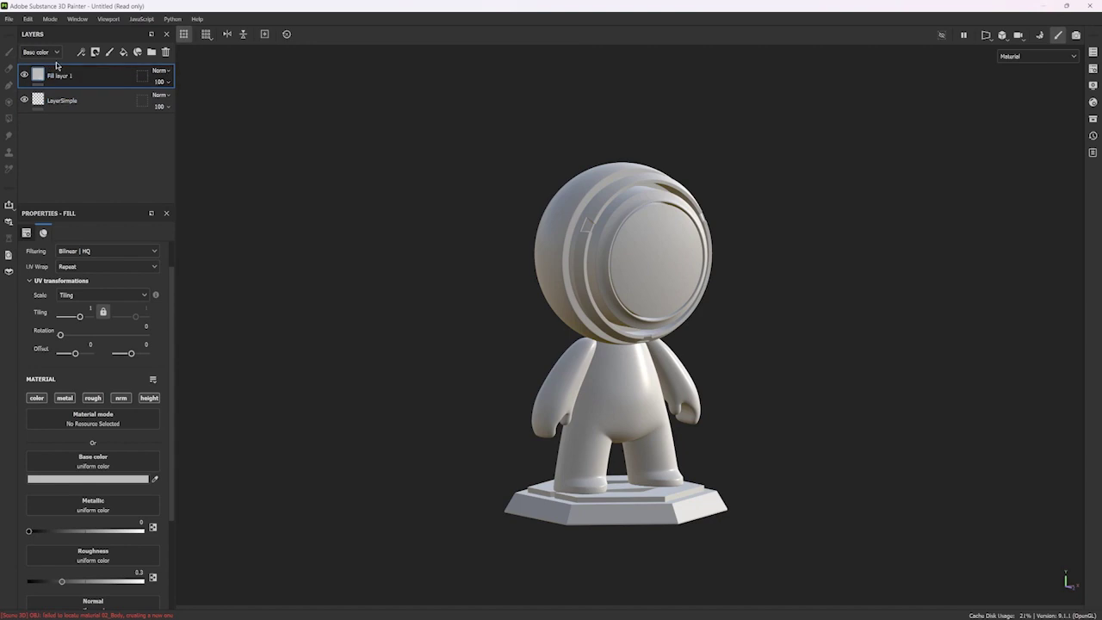
click(54, 97)
click(83, 73)
click(73, 99)
click(76, 82)
click(69, 100)
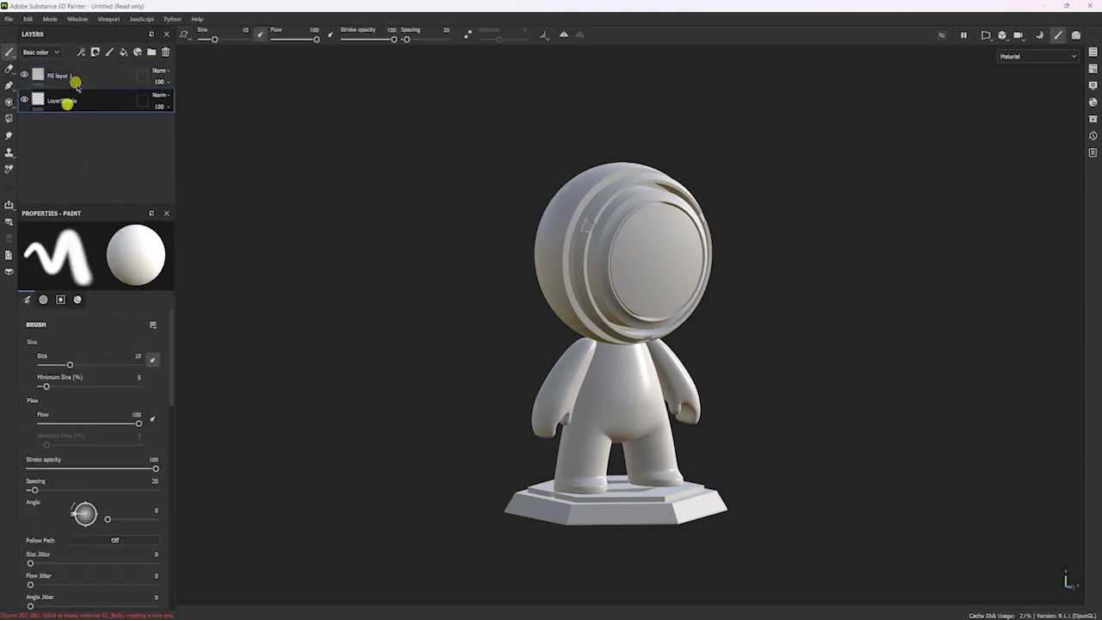
click(74, 75)
click(70, 99)
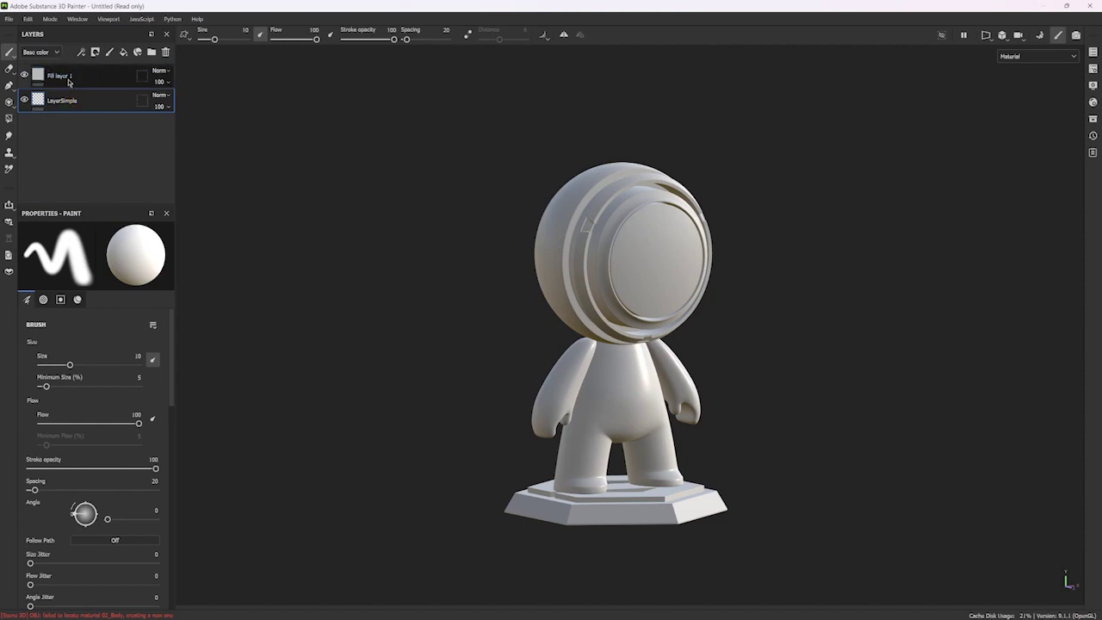
Step: Rename Fill layer 1 to 'LayerFill'
double_click(64, 76)
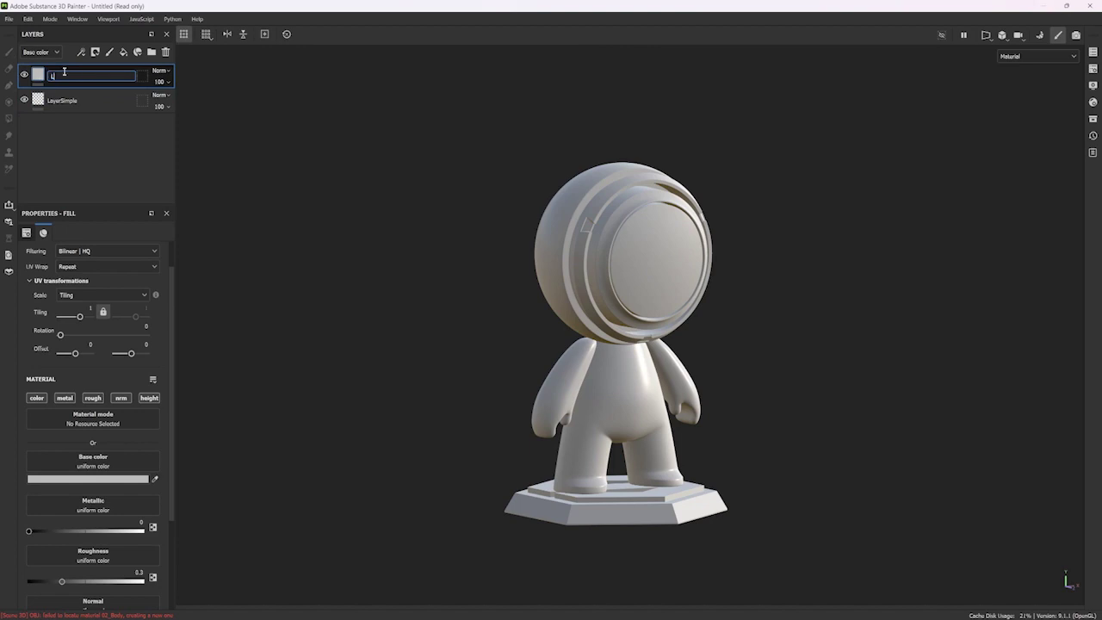
text(LayerFill)
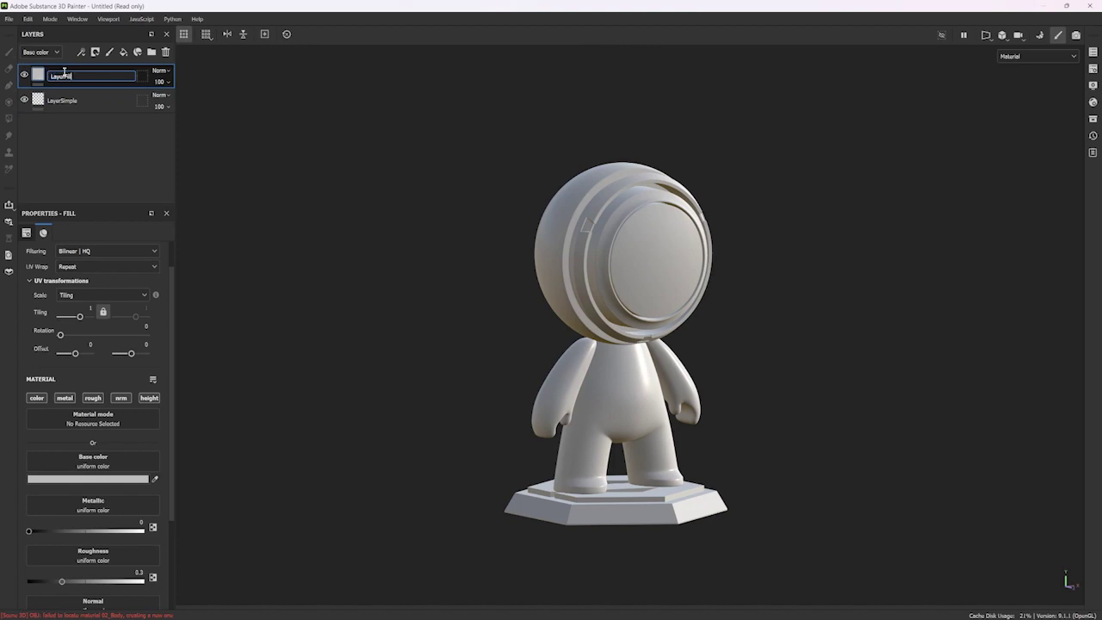
key(Return)
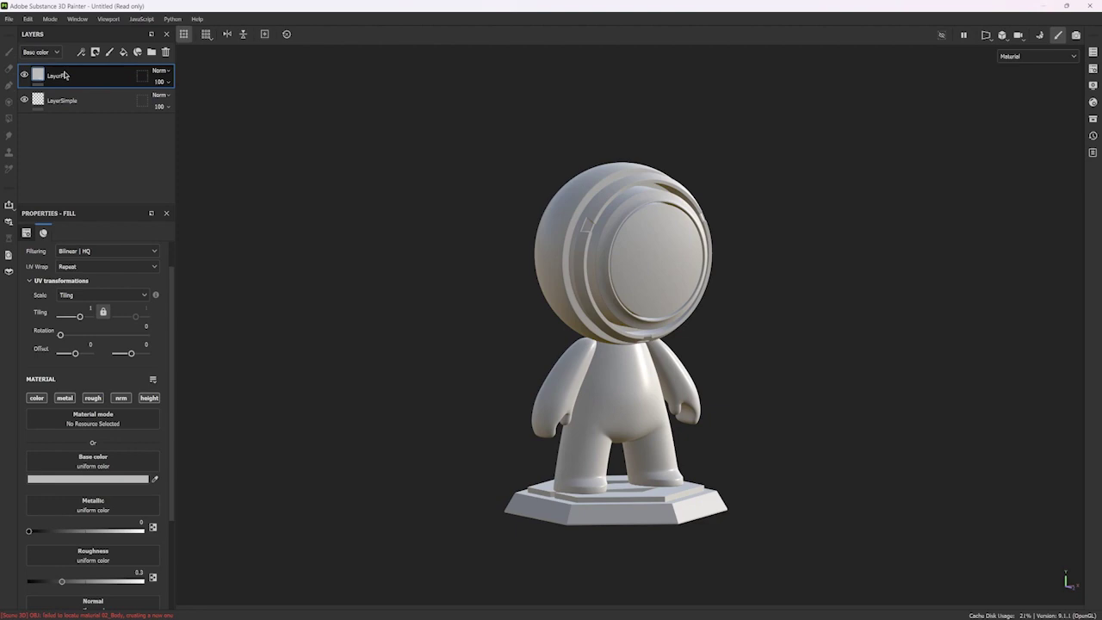
click(62, 101)
click(73, 75)
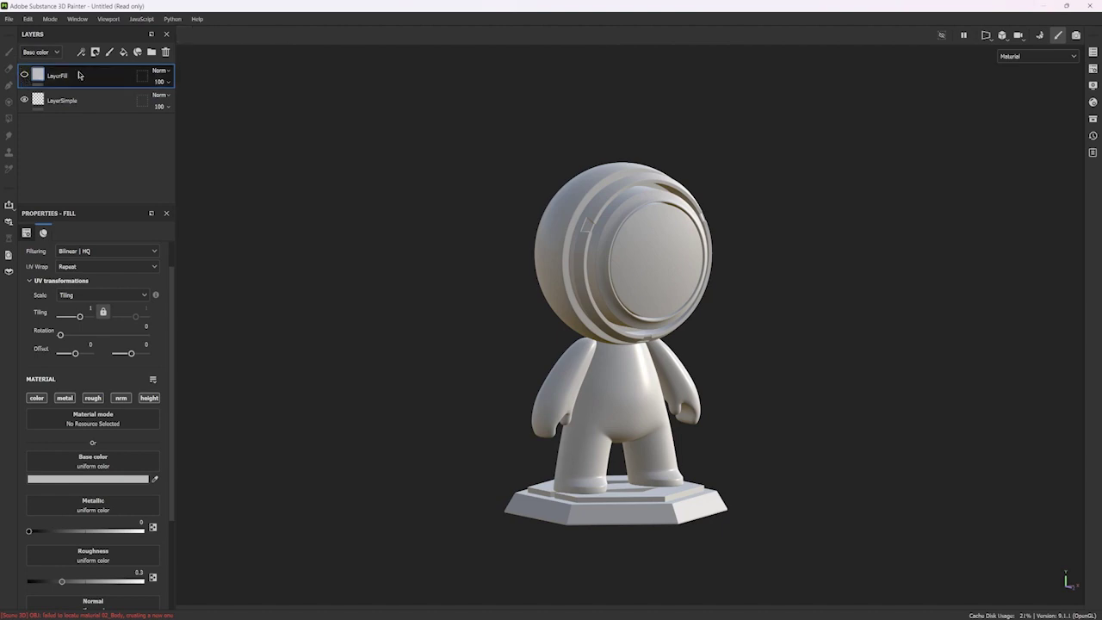
click(64, 100)
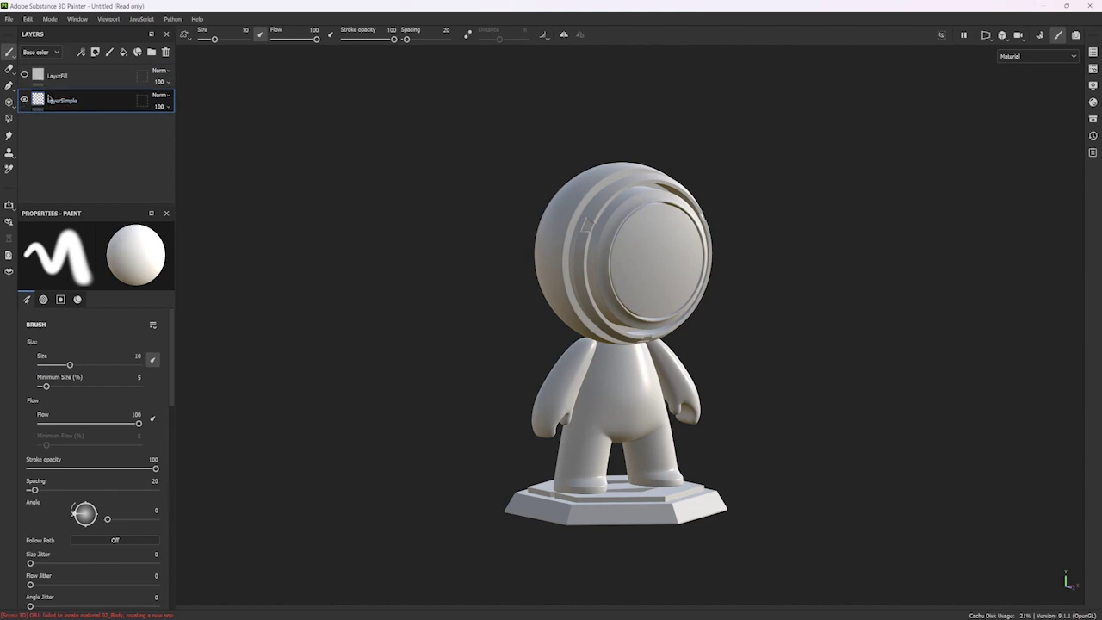
Step: Commit LayerSimple's name unchanged and end with LayerSimple as the working layer
double_click(61, 101)
click(19, 102)
double_click(64, 105)
key(Return)
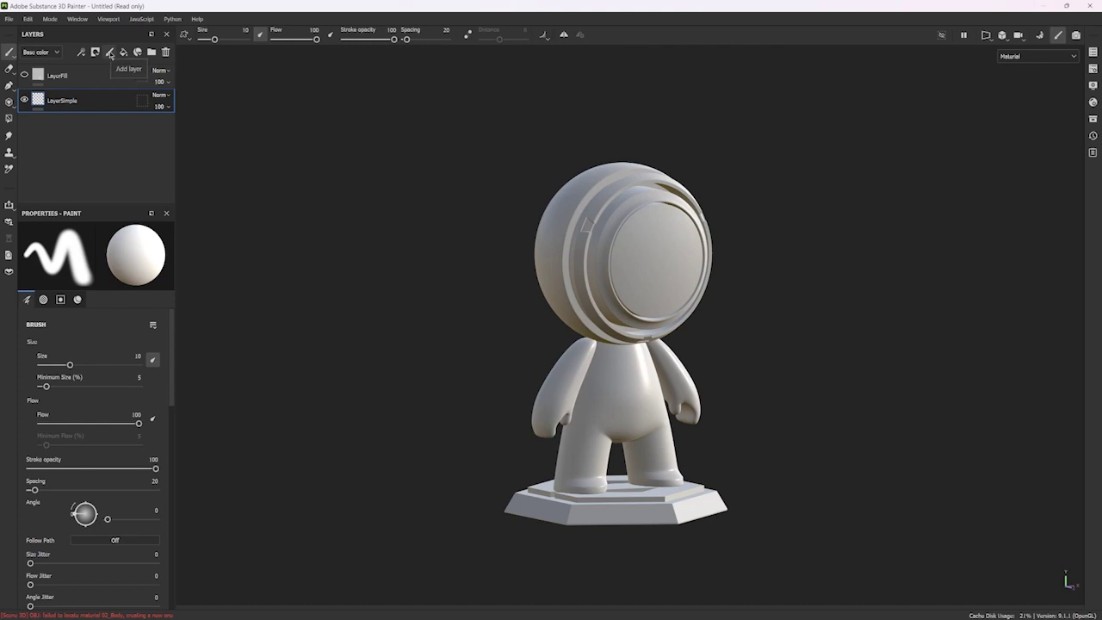
click(99, 75)
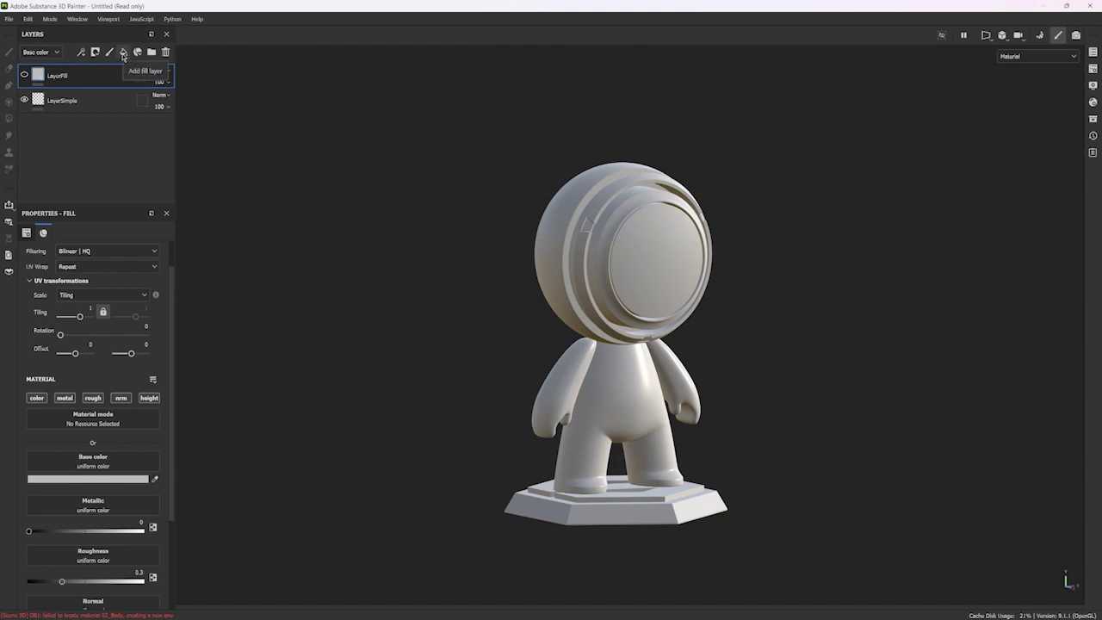
click(81, 104)
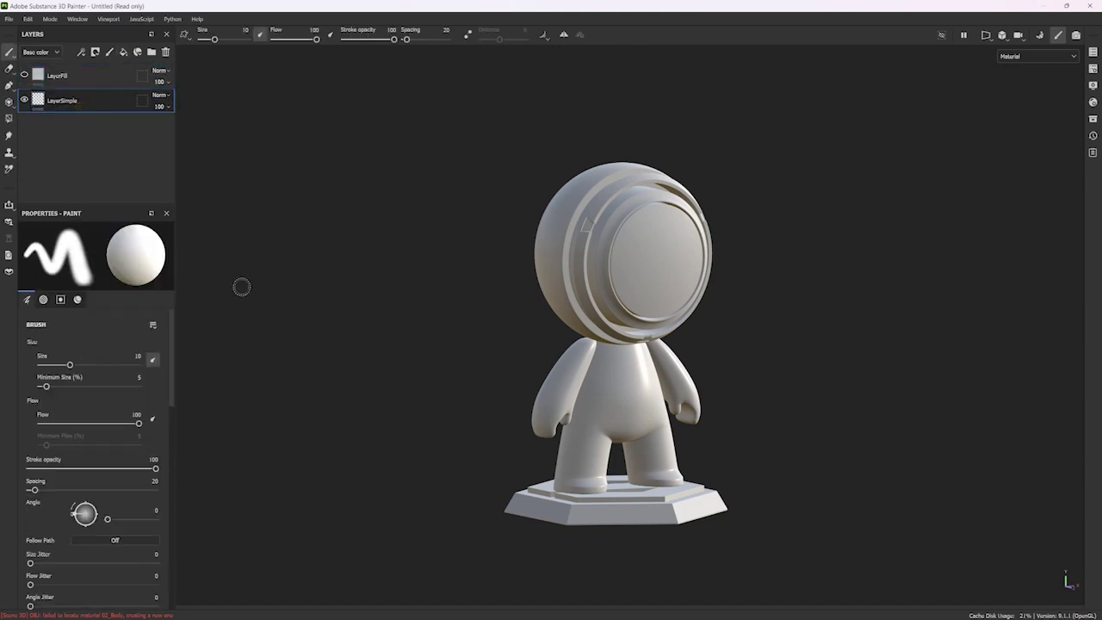
alt+middle_drag(620, 330, 579, 253)
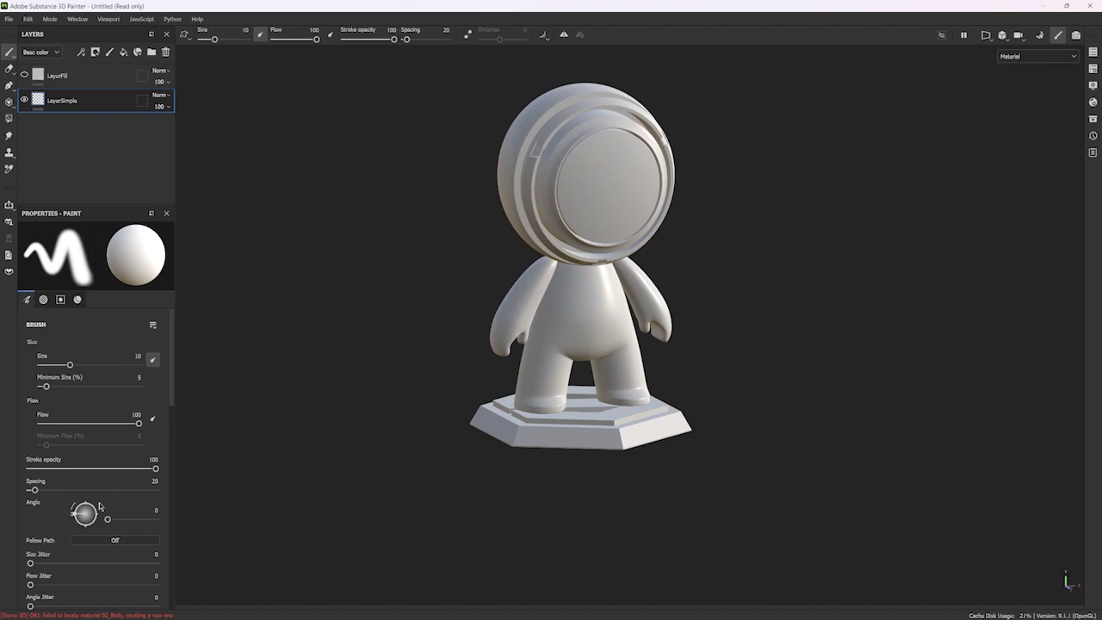
Step: Scroll LayerSimple's properties to the Material section: white base color, metallic 0, roughness 0.3
scroll(100, 505, down, 3)
scroll(100, 506, down, 5)
scroll(100, 506, down, 3)
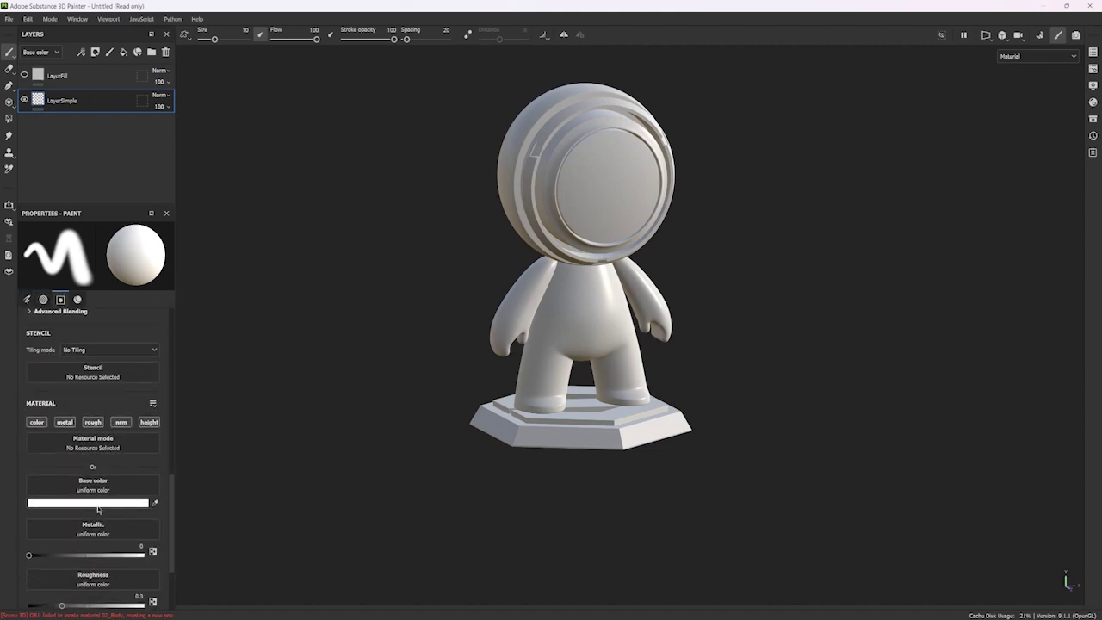
scroll(57, 460, down, 1)
scroll(58, 469, down, 2)
scroll(59, 483, up, 3)
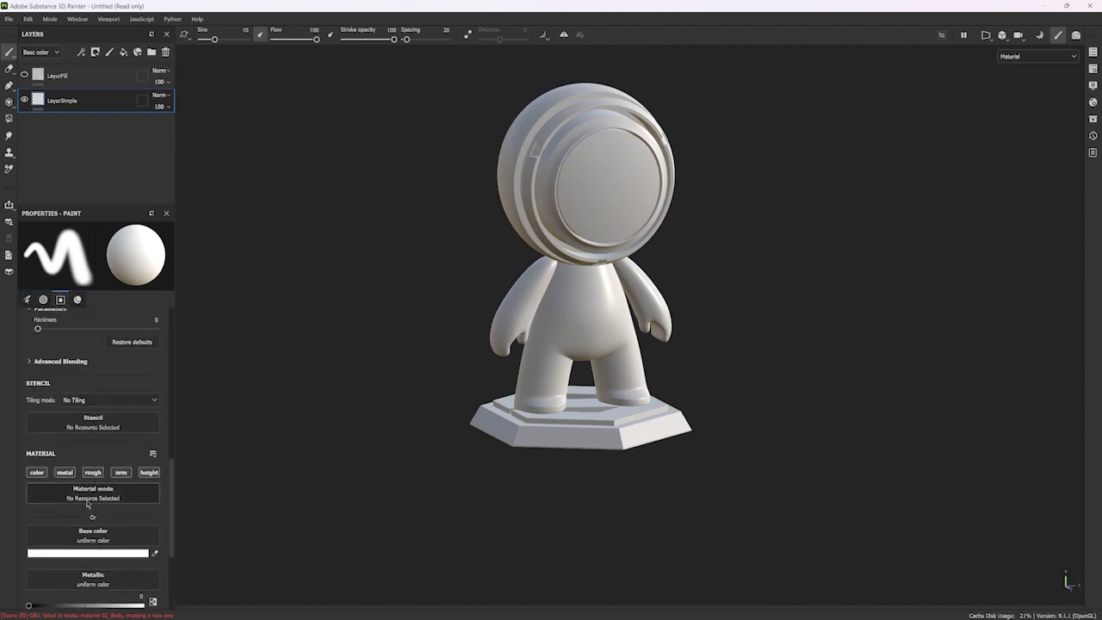
scroll(60, 497, down, 2)
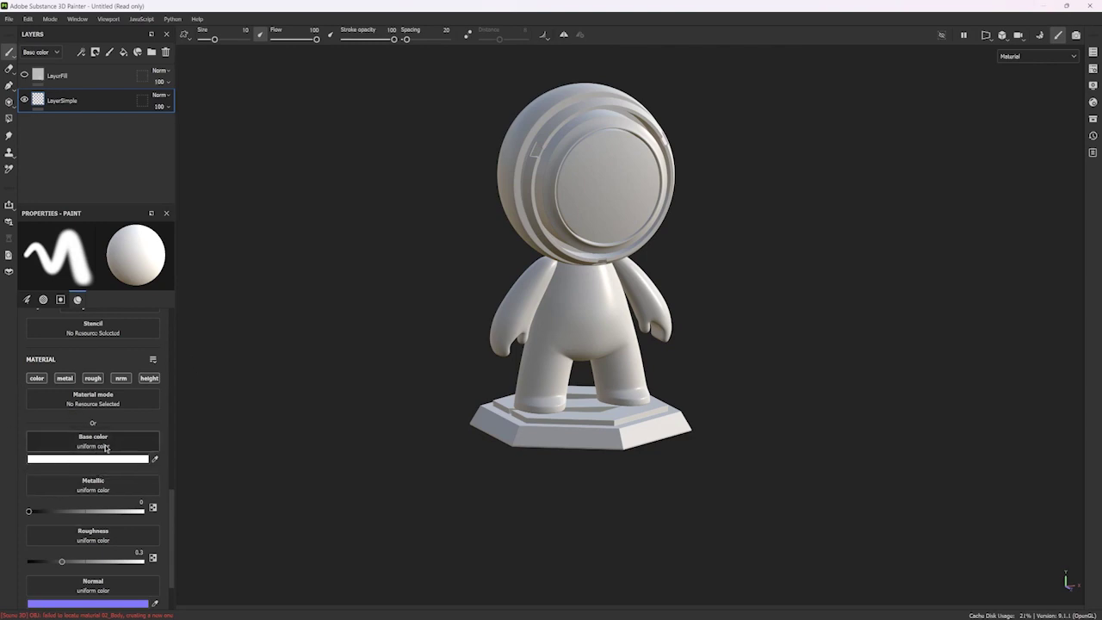
scroll(106, 447, down, 1)
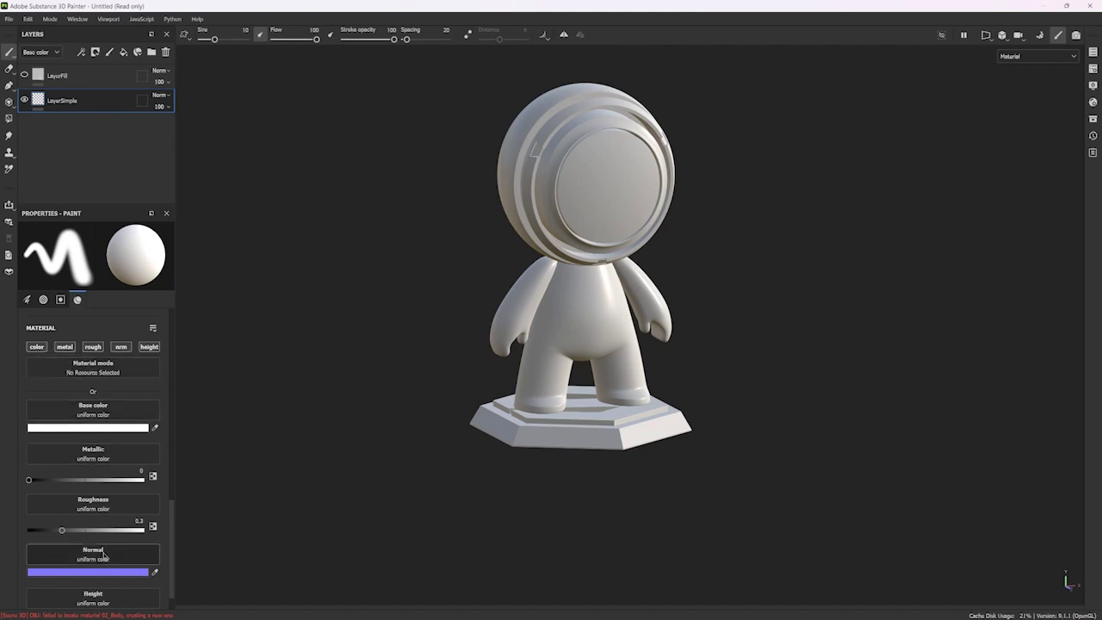
scroll(102, 555, down, 1)
scroll(102, 543, up, 1)
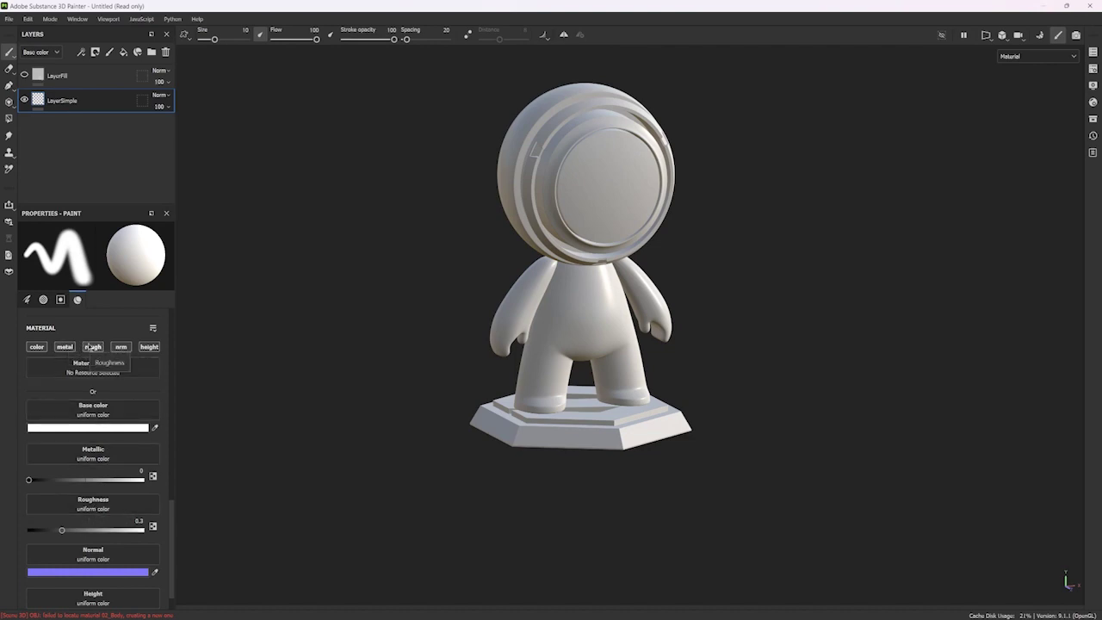
scroll(120, 371, down, 1)
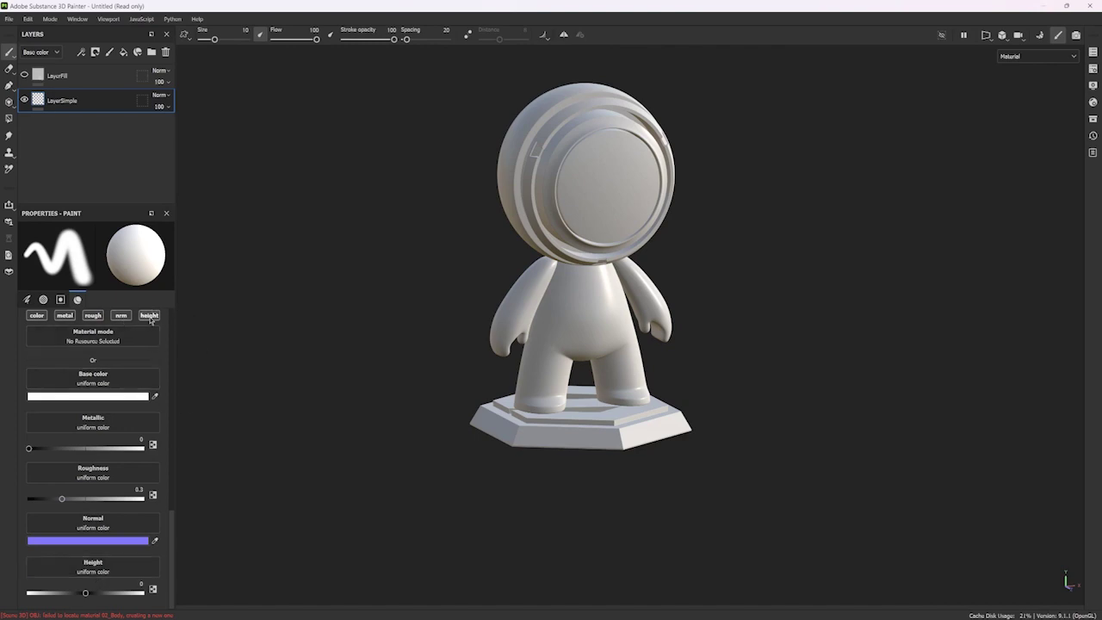
scroll(120, 410, up, 3)
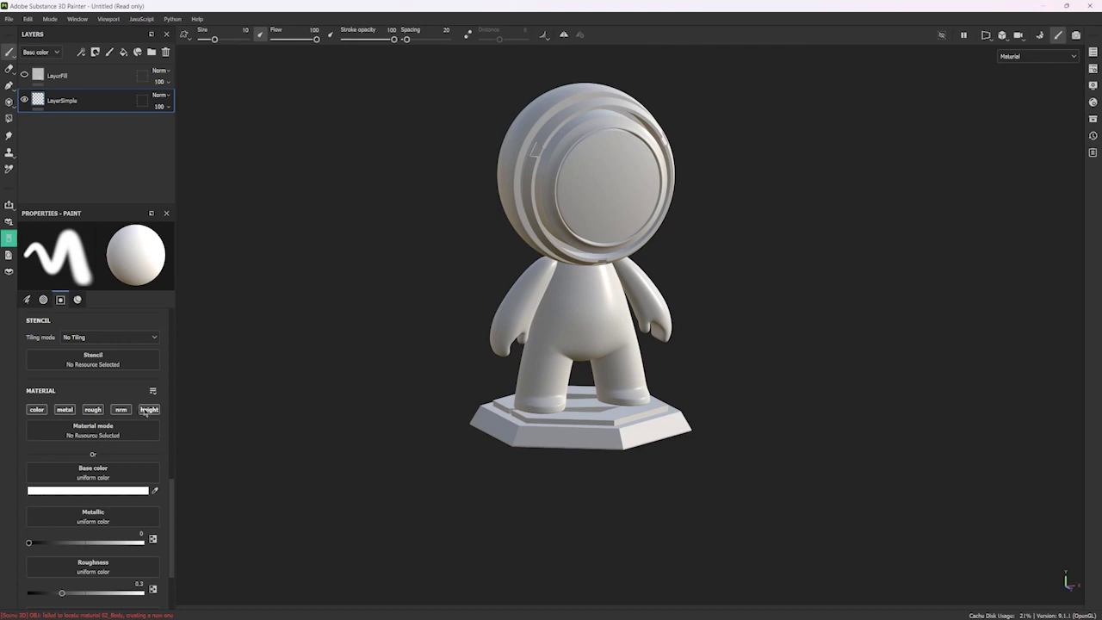
scroll(148, 424, down, 2)
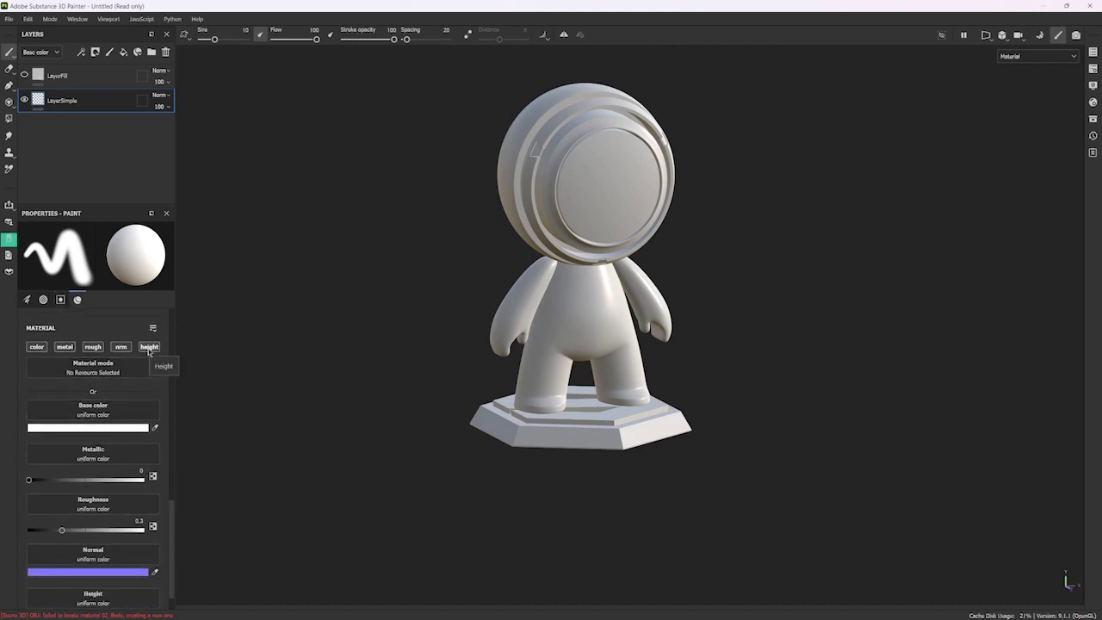
click(149, 348)
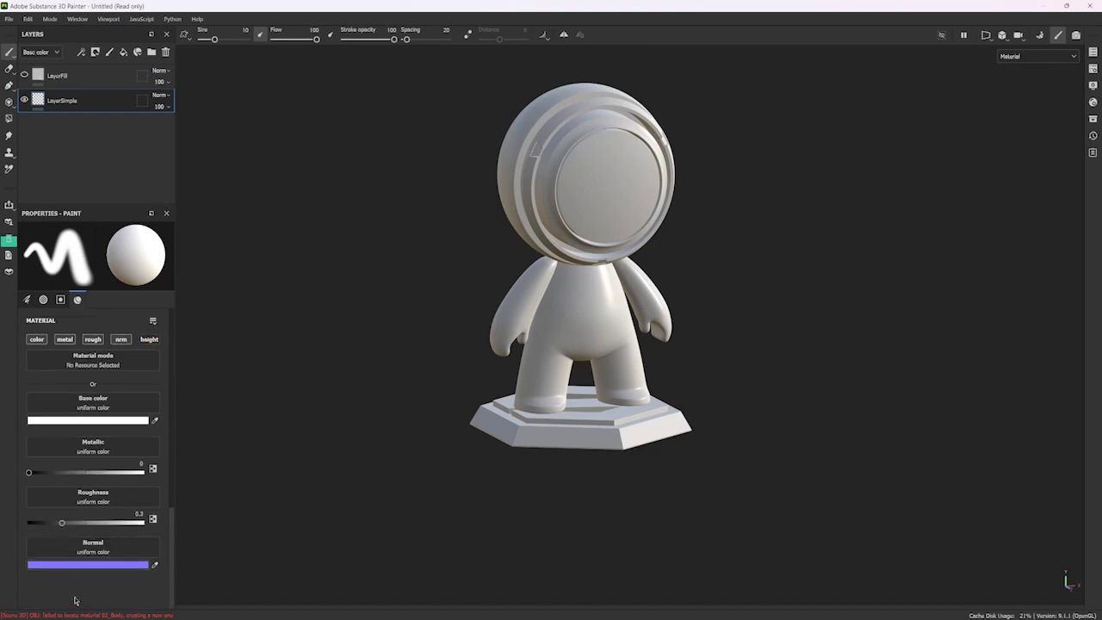
scroll(101, 593, up, 1)
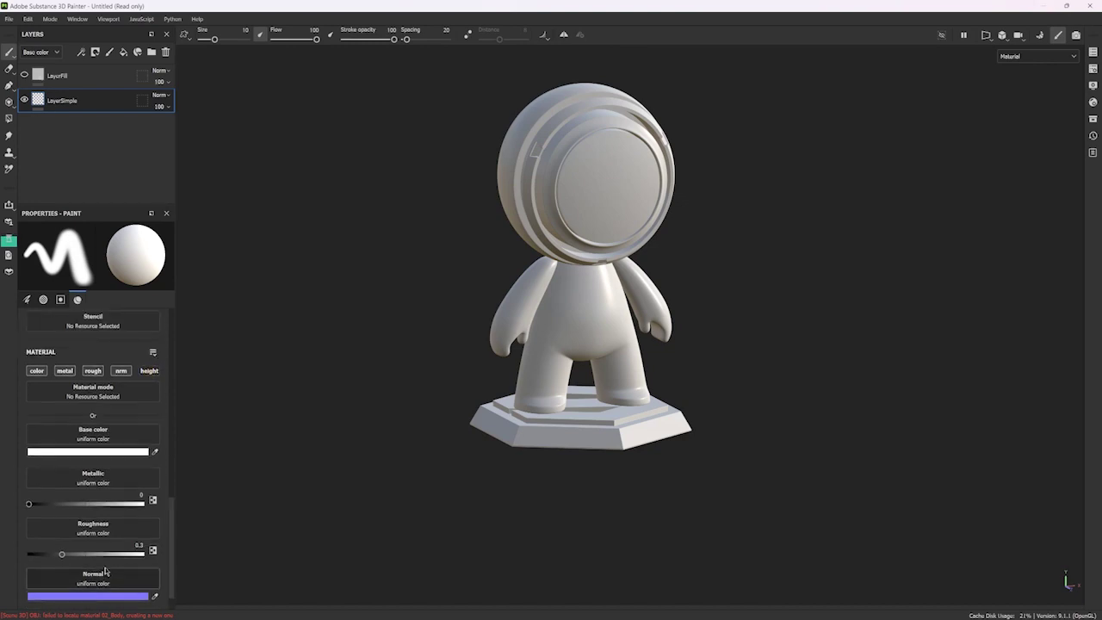
click(122, 370)
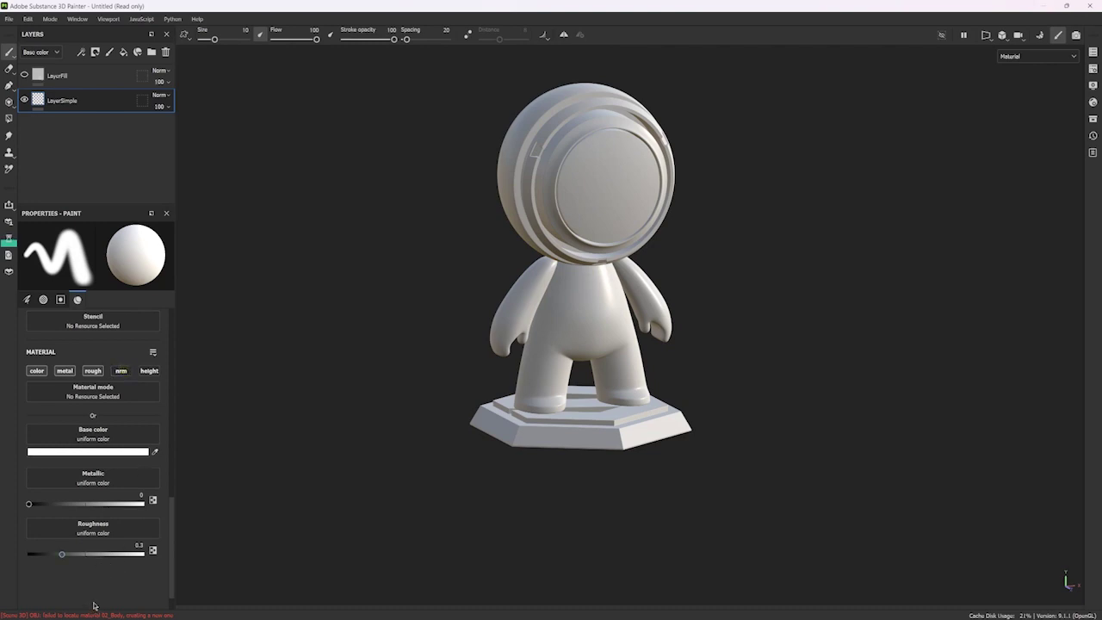
scroll(94, 609, down, 1)
click(92, 340)
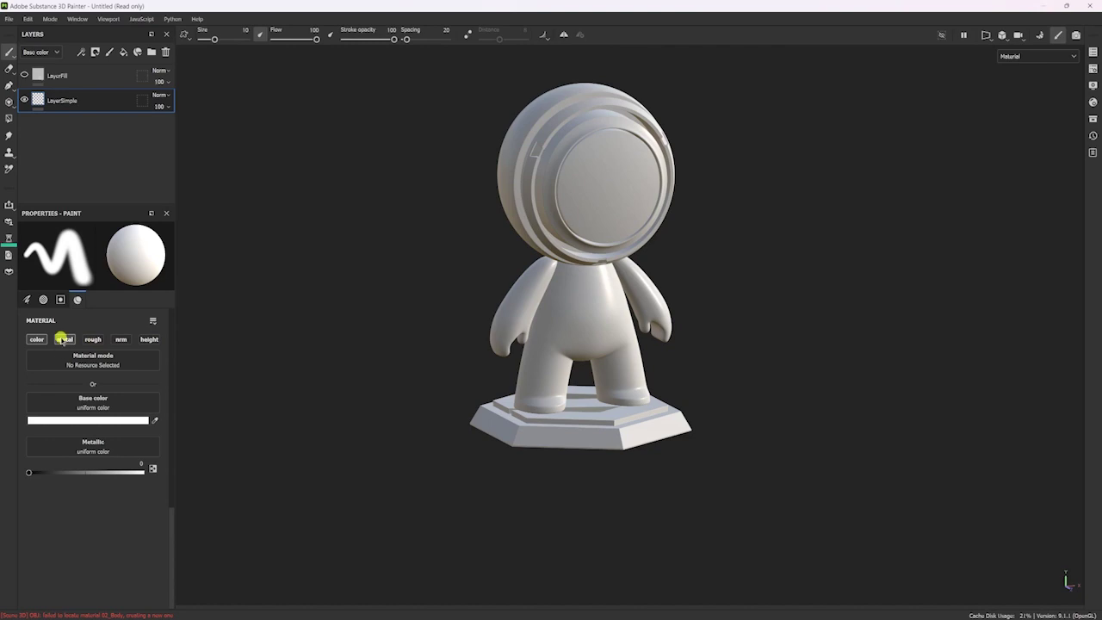
click(65, 339)
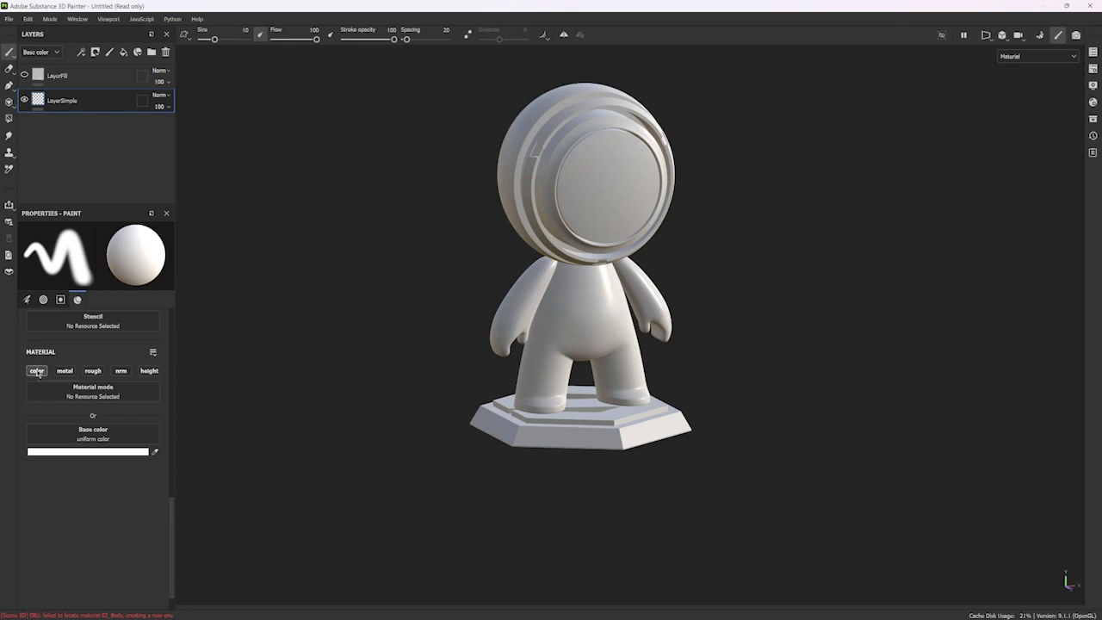
click(64, 371)
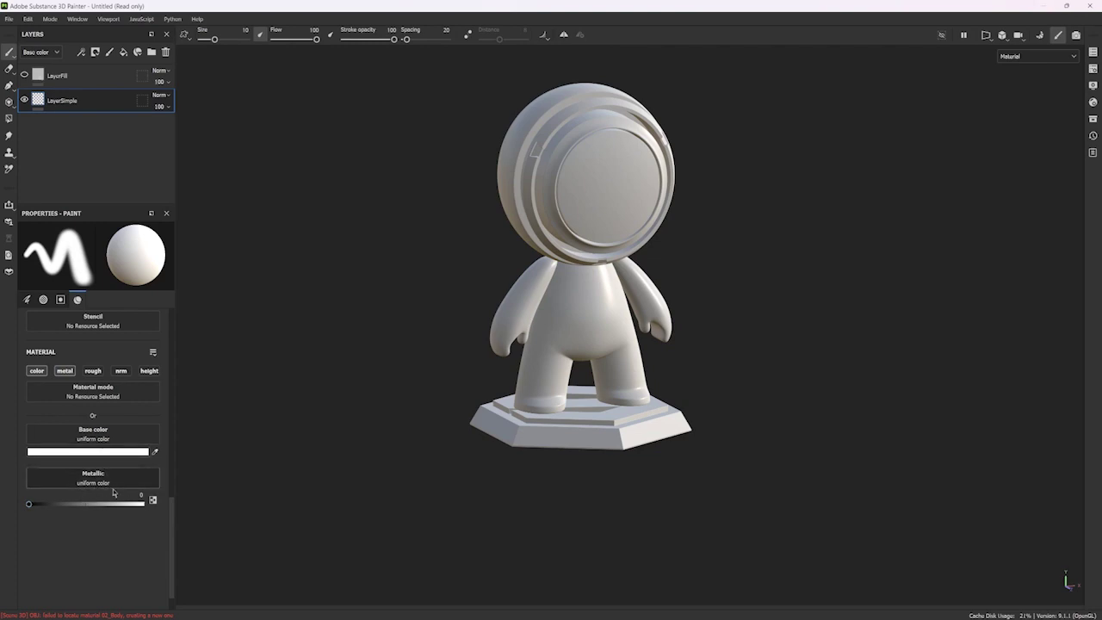
click(93, 370)
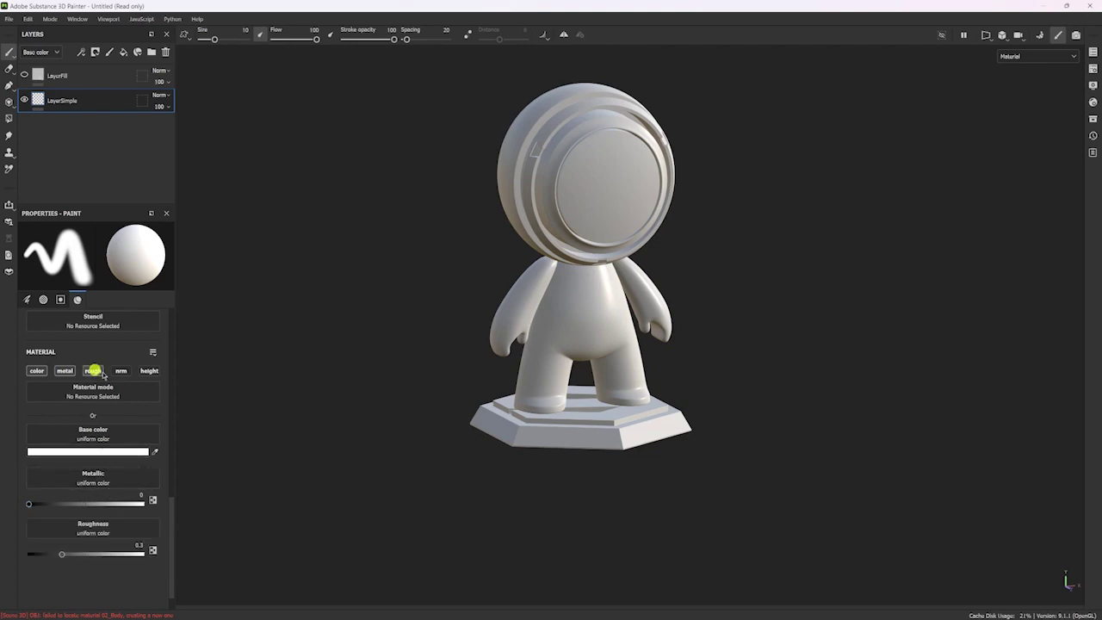
click(120, 370)
click(149, 370)
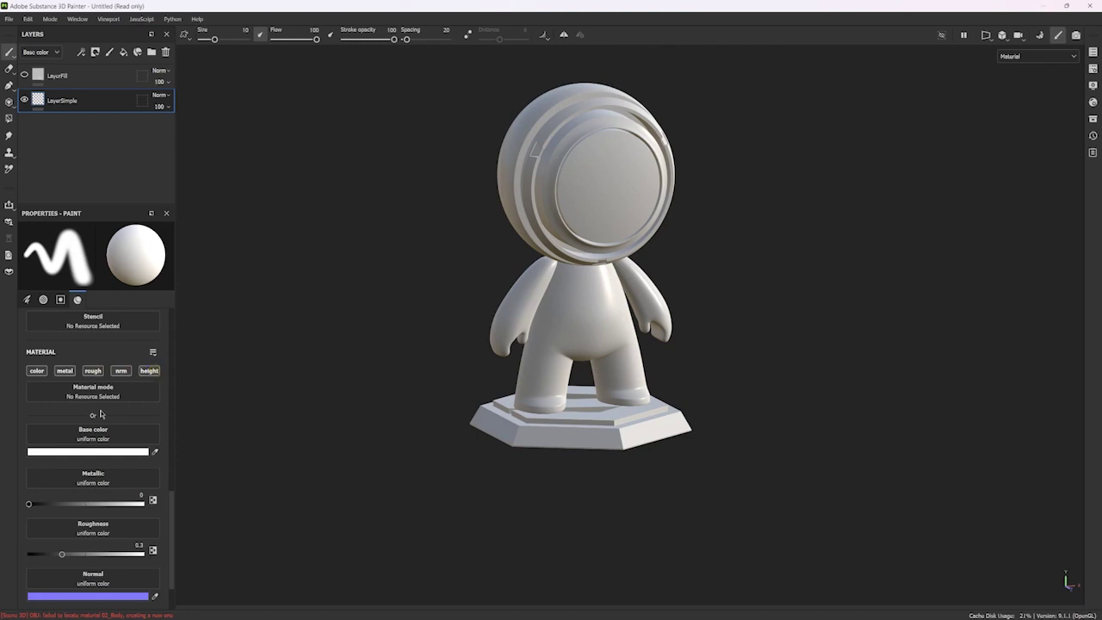
scroll(100, 414, down, 2)
scroll(69, 411, up, 3)
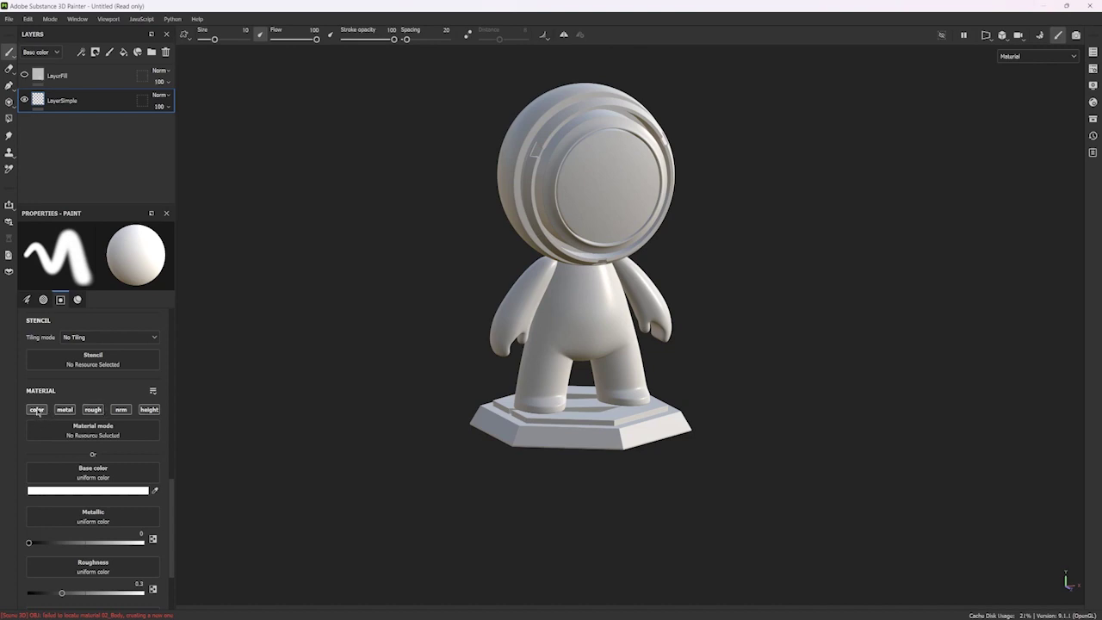
double_click(71, 102)
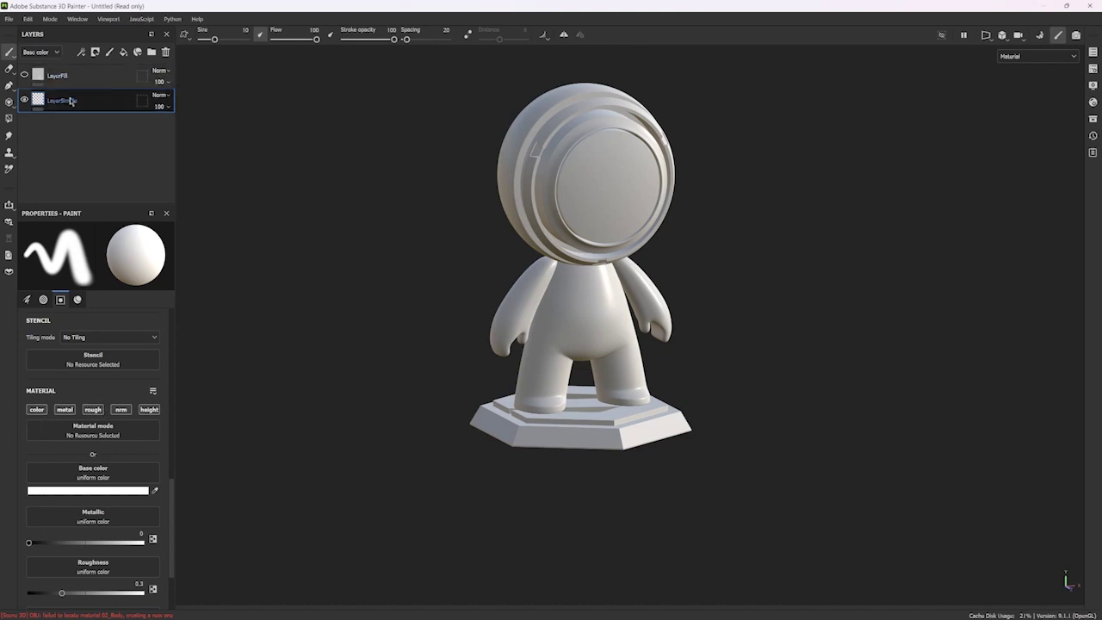
key(Return)
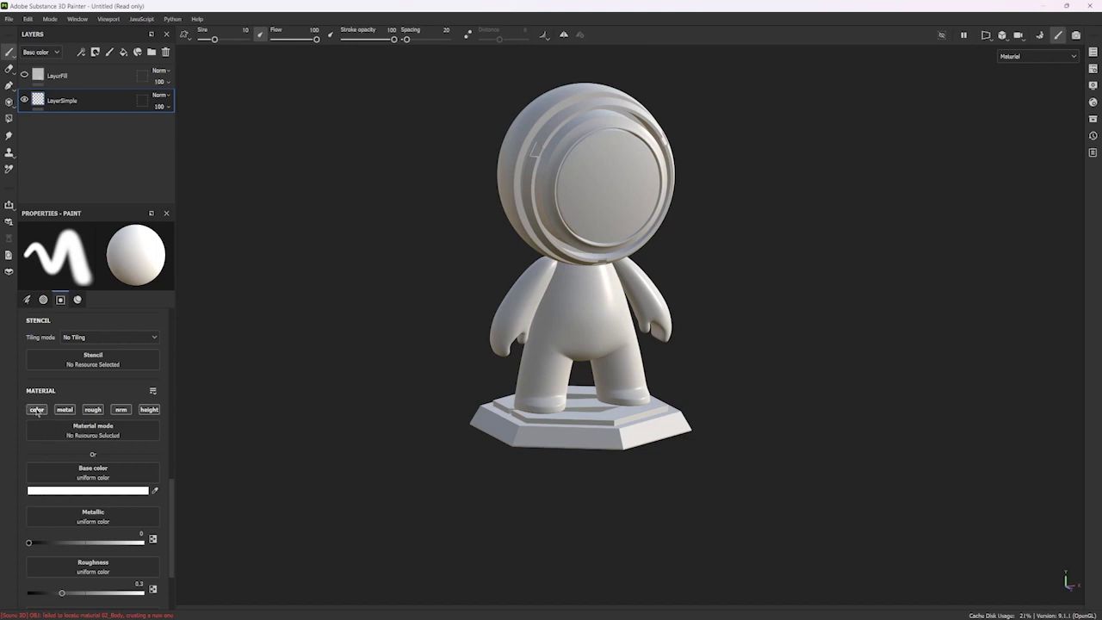
click(150, 410)
Step: Toggle the normal, height and metallic channels off, then re-enable all material channels
click(122, 410)
click(93, 410)
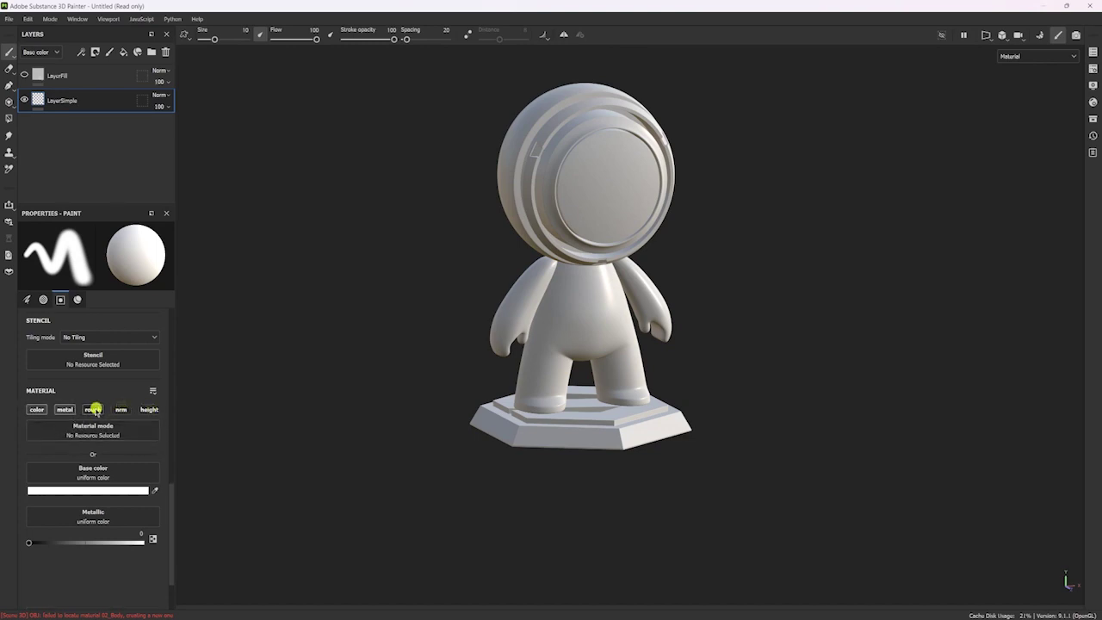
click(56, 410)
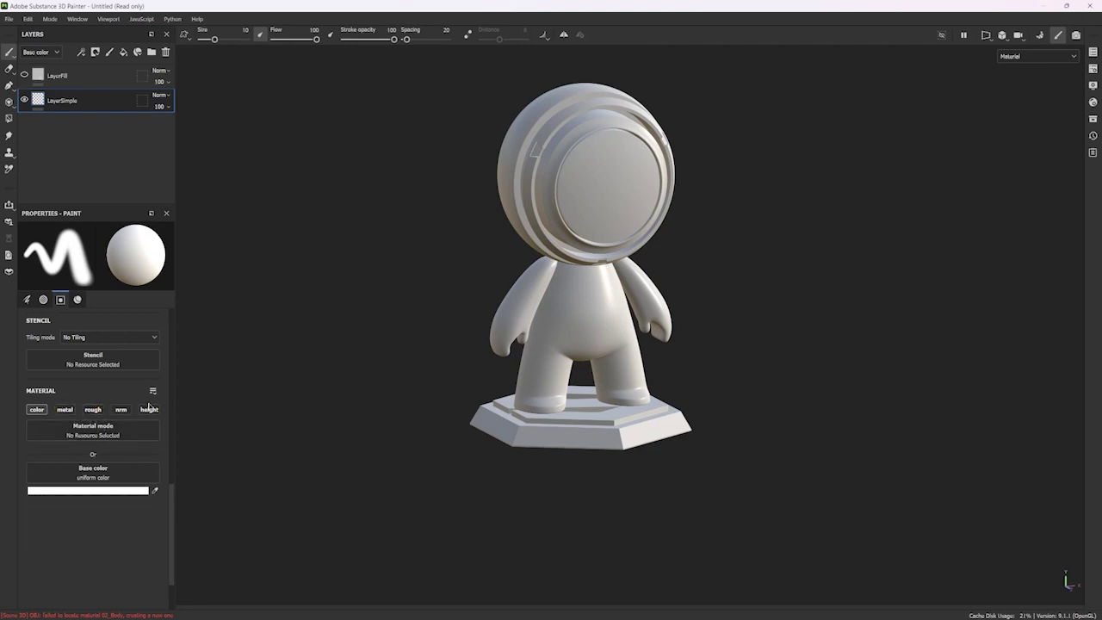
click(65, 410)
click(93, 410)
click(121, 410)
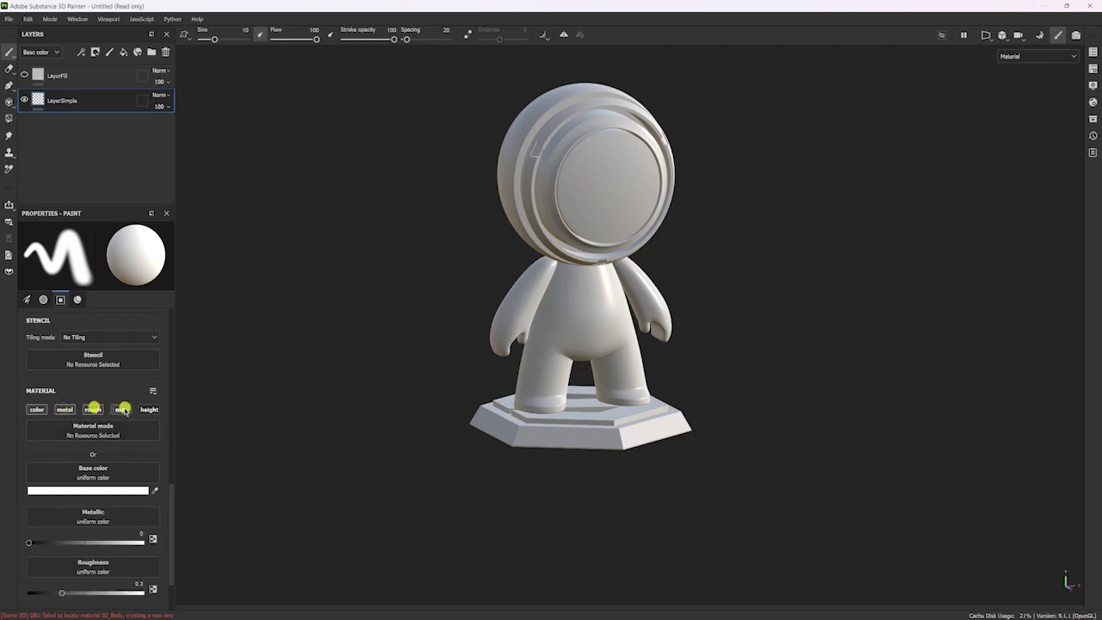
click(156, 411)
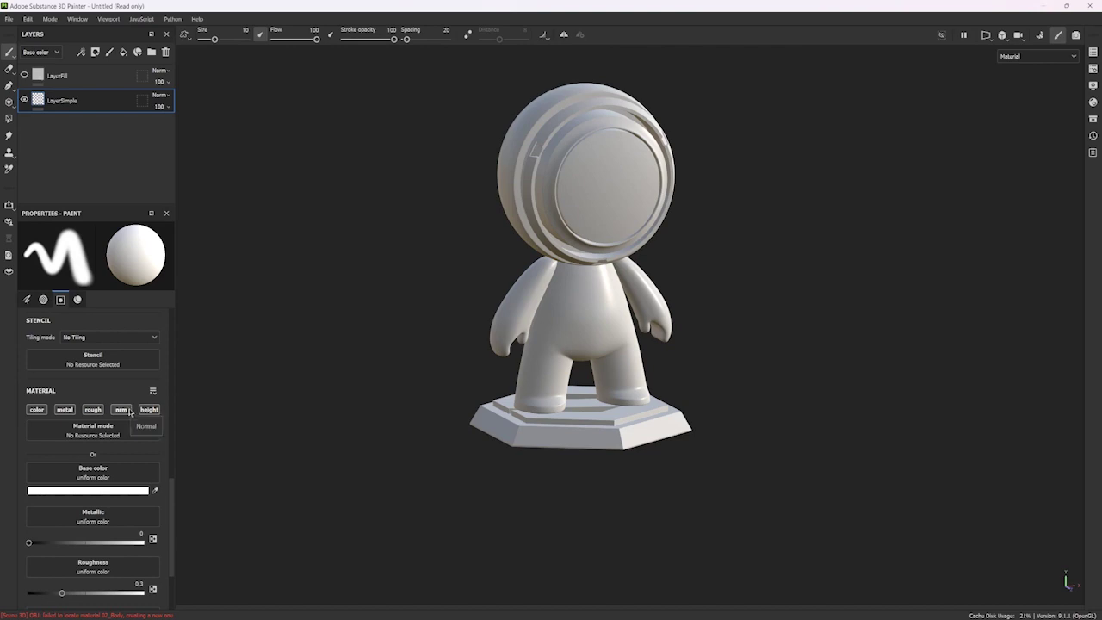
Step: Alt-click each channel to test soloing, finishing with only base color enabled
mouse_move(327, 315)
alt+mouse_down()
mouse_move(592, 299)
mouse_move(542, 327)
mouse_move(408, 317)
alt+mouse_up()
key(alt)
alt+click(38, 410)
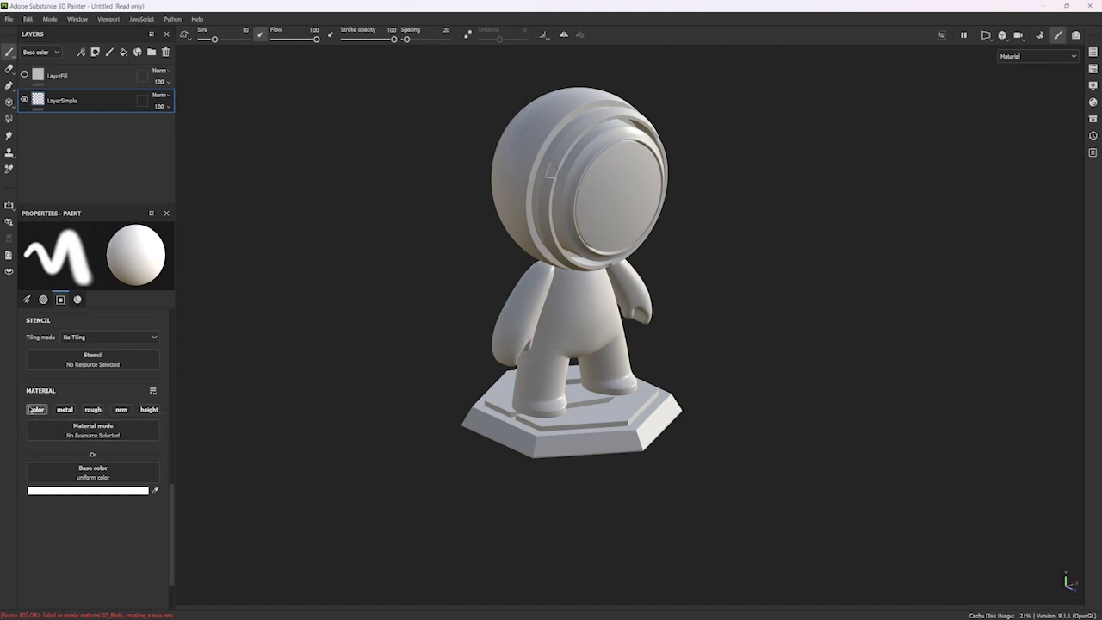
click(93, 410)
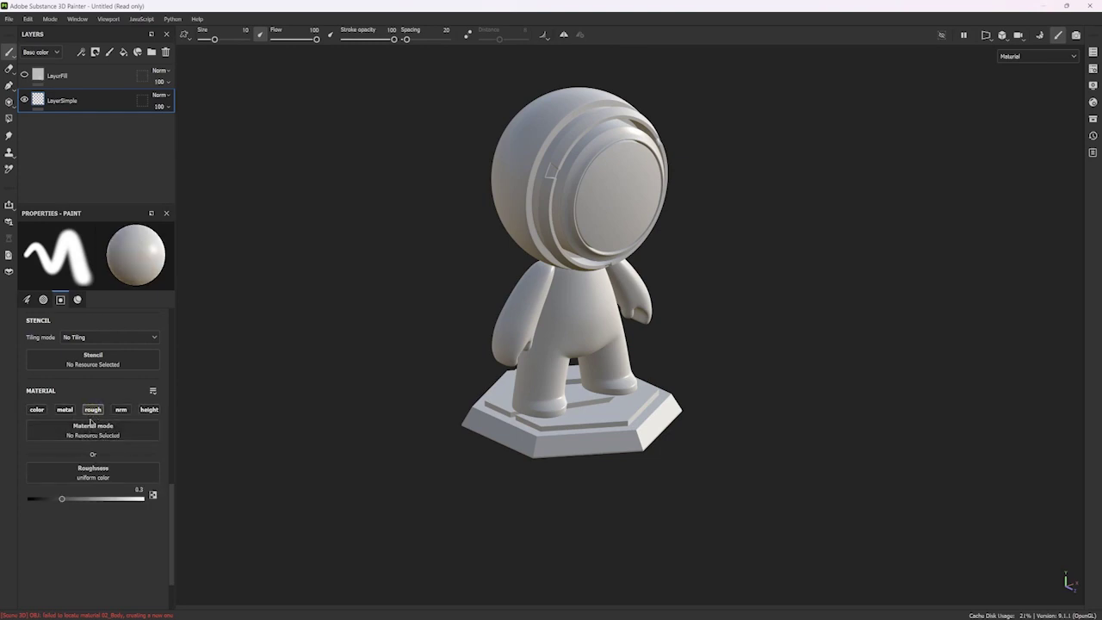
click(122, 411)
click(149, 410)
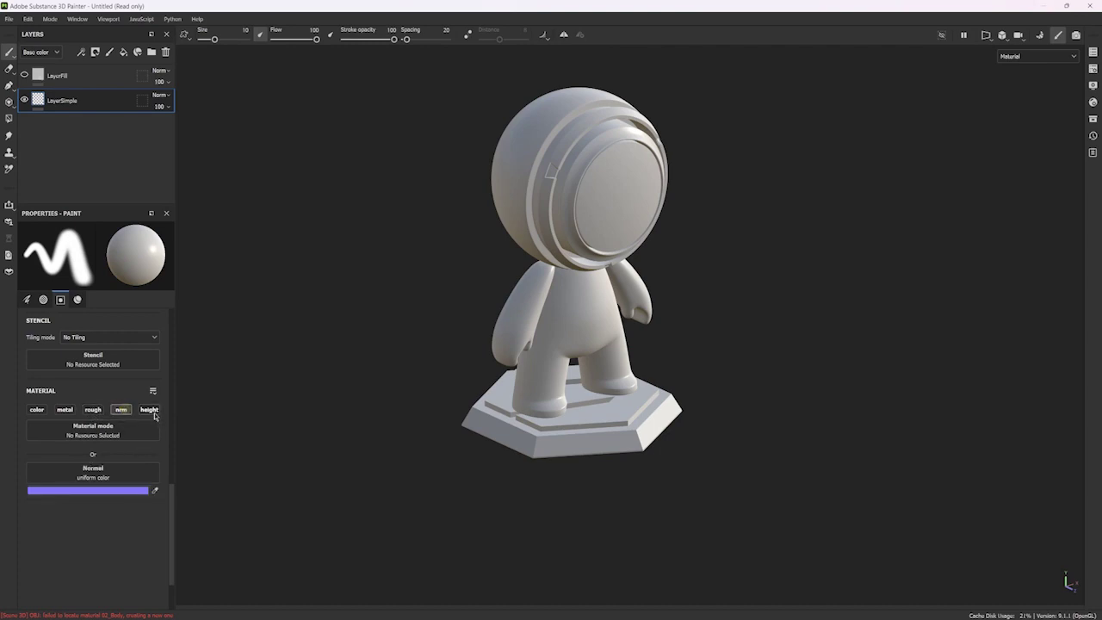
click(65, 410)
click(36, 410)
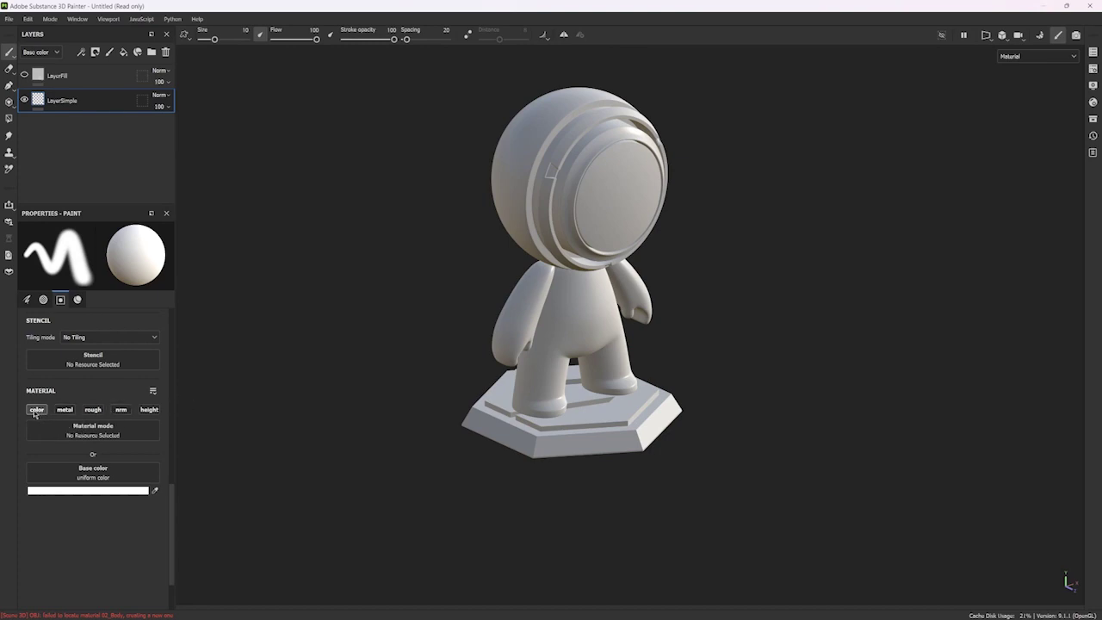
click(35, 411)
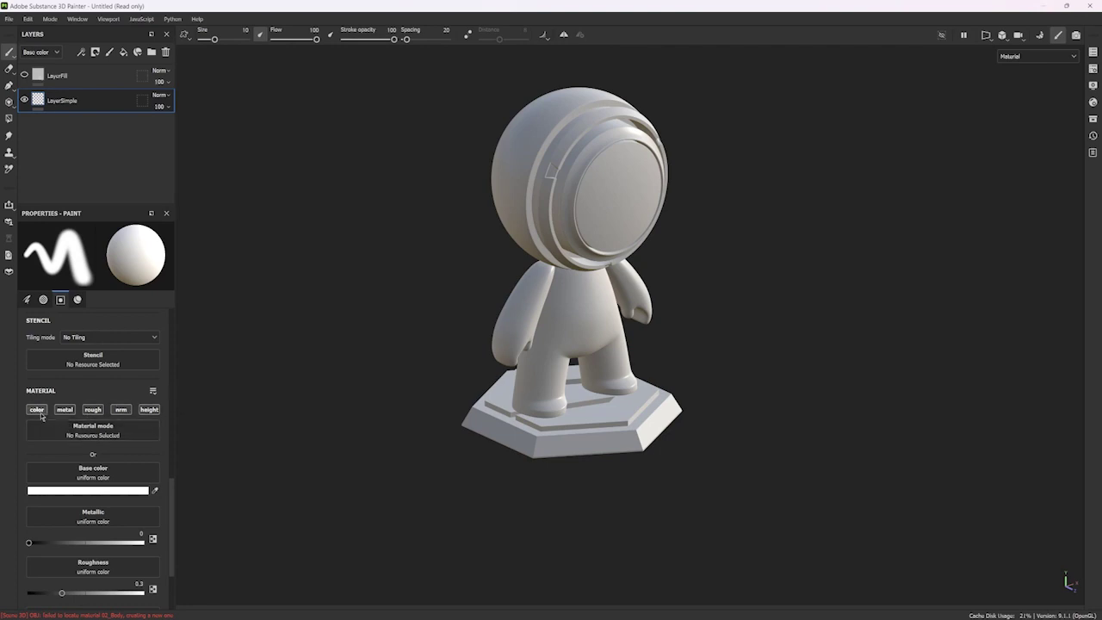
click(37, 410)
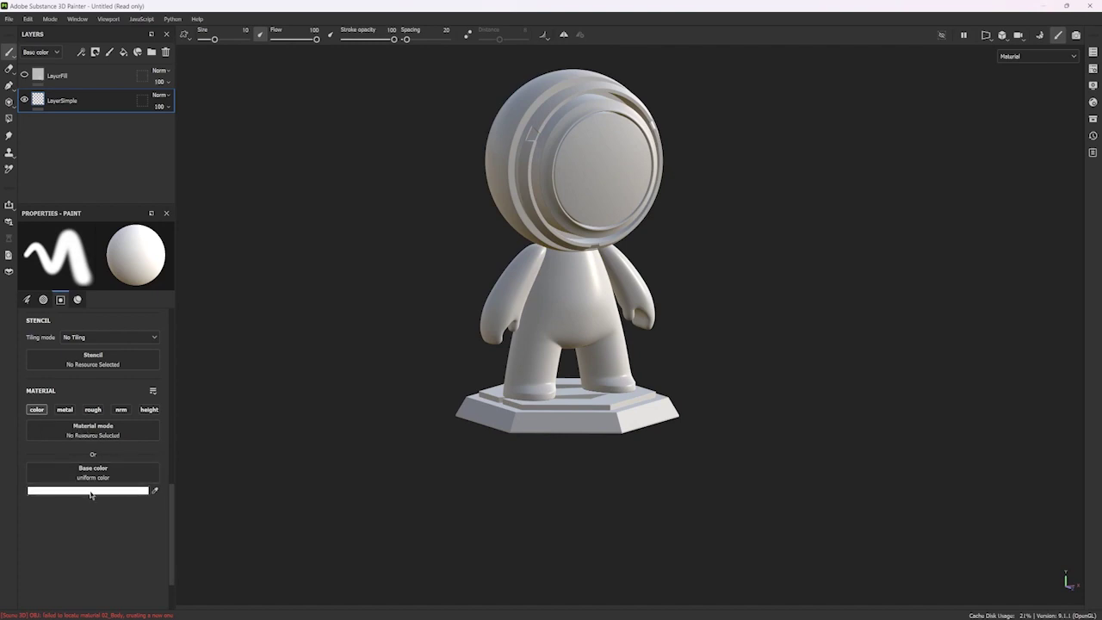
Step: Open the base color picker, move it clear of the panel, and try pink and red
click(90, 493)
drag(161, 422, 301, 201)
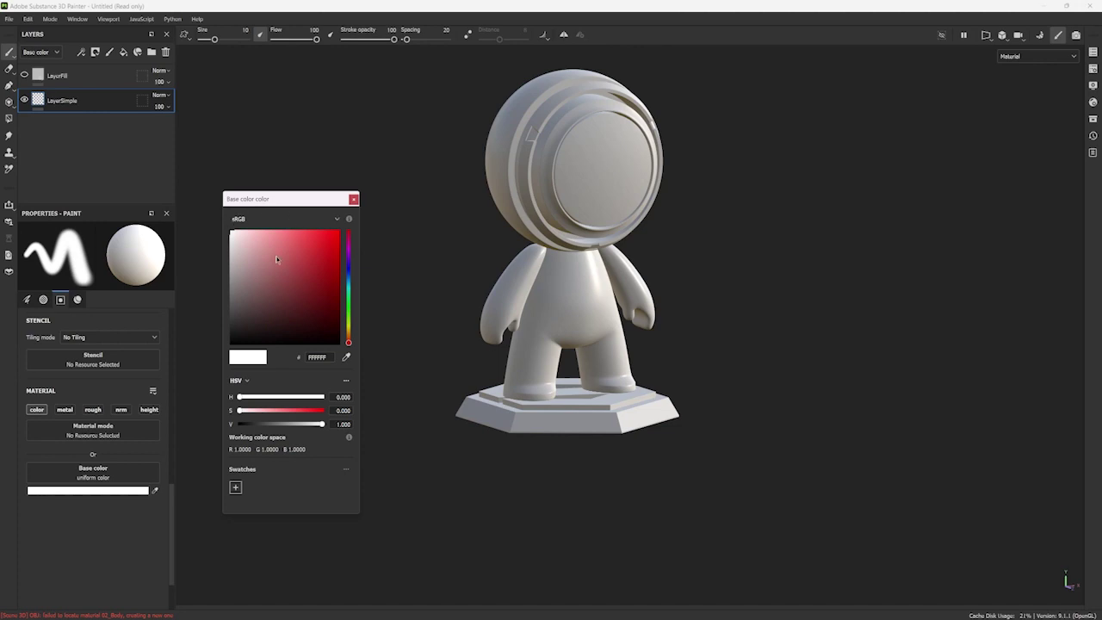
mouse_move(231, 234)
mouse_down()
mouse_move(282, 251)
mouse_move(308, 297)
mouse_move(269, 324)
mouse_move(252, 281)
mouse_move(301, 255)
mouse_move(317, 305)
mouse_move(293, 244)
mouse_move(322, 239)
mouse_move(241, 295)
mouse_move(254, 248)
mouse_move(223, 220)
mouse_up()
mouse_move(247, 244)
mouse_down()
mouse_move(322, 227)
mouse_move(318, 239)
mouse_move(310, 229)
mouse_move(337, 226)
mouse_move(280, 230)
mouse_move(294, 230)
mouse_move(292, 320)
mouse_move(307, 263)
mouse_move(356, 210)
mouse_move(318, 244)
mouse_move(387, 180)
mouse_move(298, 275)
mouse_move(437, 152)
mouse_up()
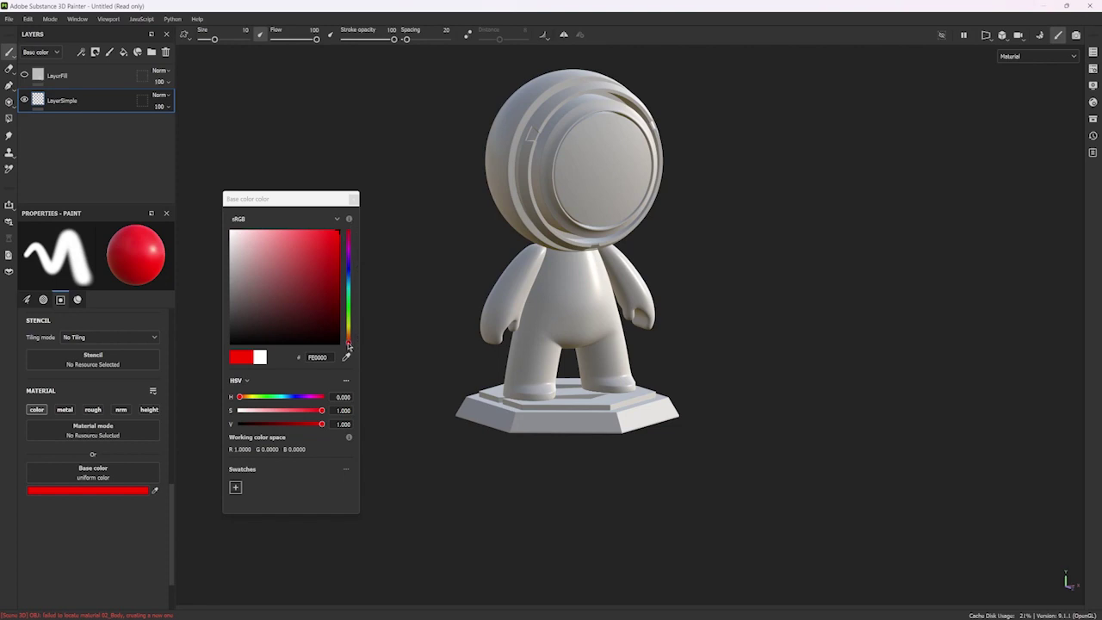
Step: Shift the base color toward green and dark, raise the picker, and restore down the window
mouse_move(349, 341)
mouse_down()
mouse_move(344, 231)
mouse_move(348, 339)
mouse_move(348, 236)
mouse_move(348, 339)
mouse_move(347, 264)
mouse_move(349, 277)
mouse_up()
mouse_move(335, 239)
mouse_down()
mouse_move(293, 276)
mouse_move(285, 230)
mouse_move(319, 347)
mouse_move(290, 270)
mouse_move(290, 226)
mouse_move(285, 293)
mouse_move(326, 251)
mouse_move(291, 238)
mouse_move(310, 271)
mouse_up()
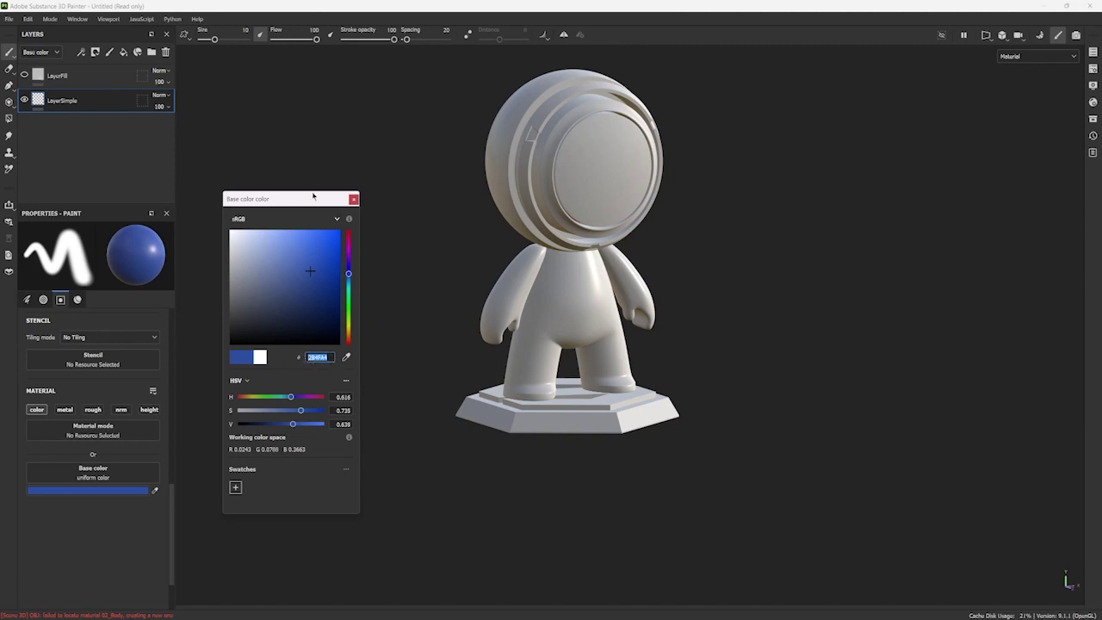
mouse_move(294, 196)
mouse_down()
mouse_move(292, 170)
mouse_move(319, 135)
mouse_up()
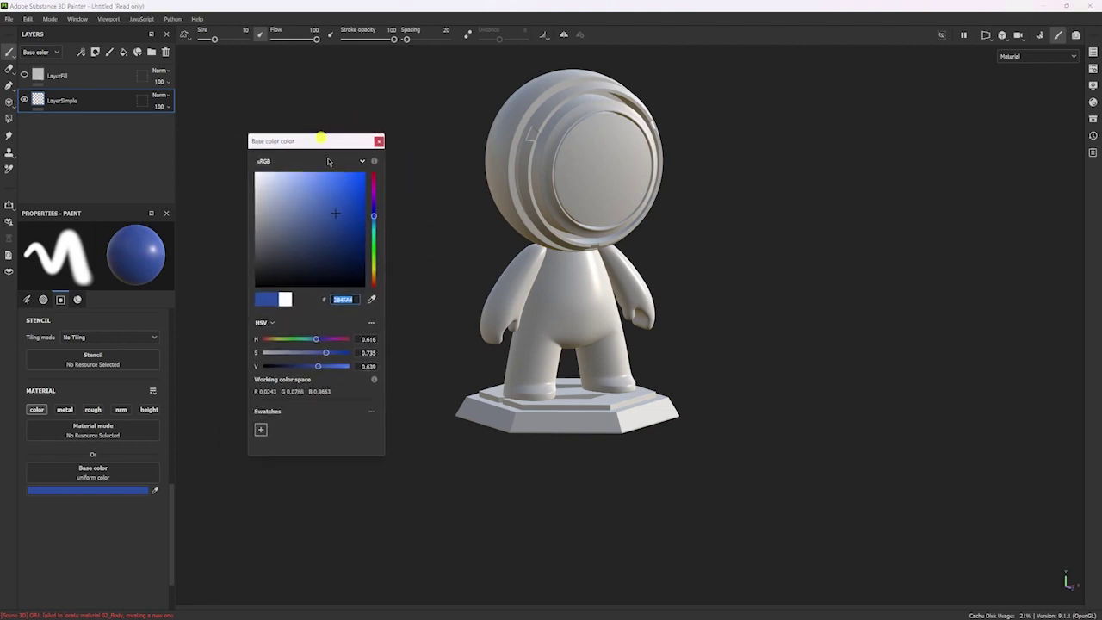
drag(230, 12, 542, 7)
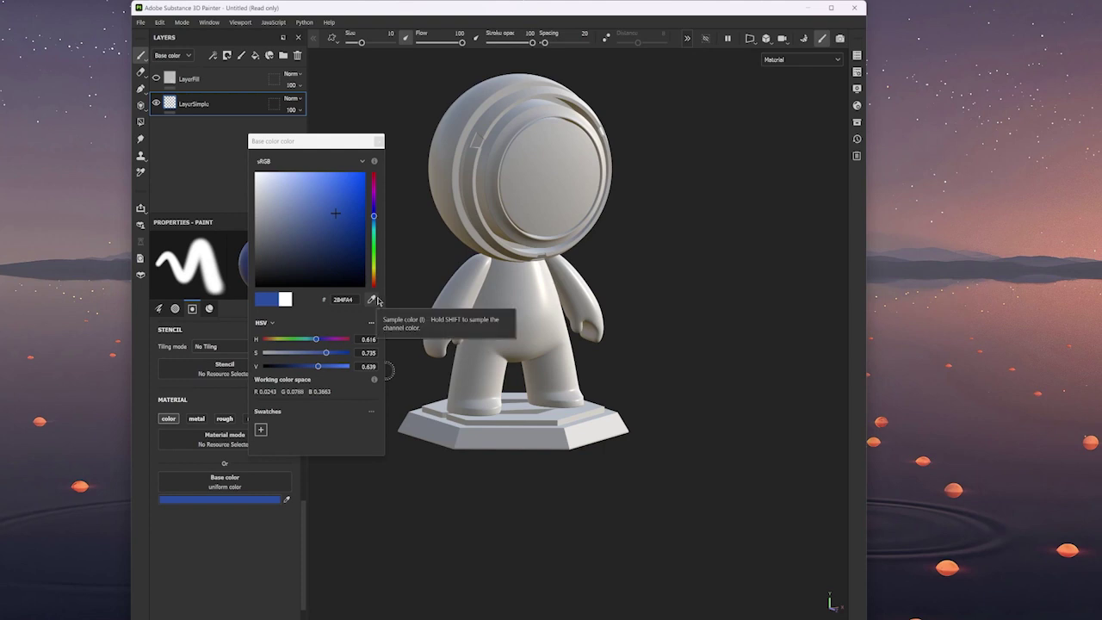
Step: Sample a colour from the desktop background with the eyedropper, then saturate and shift its hue
click(373, 300)
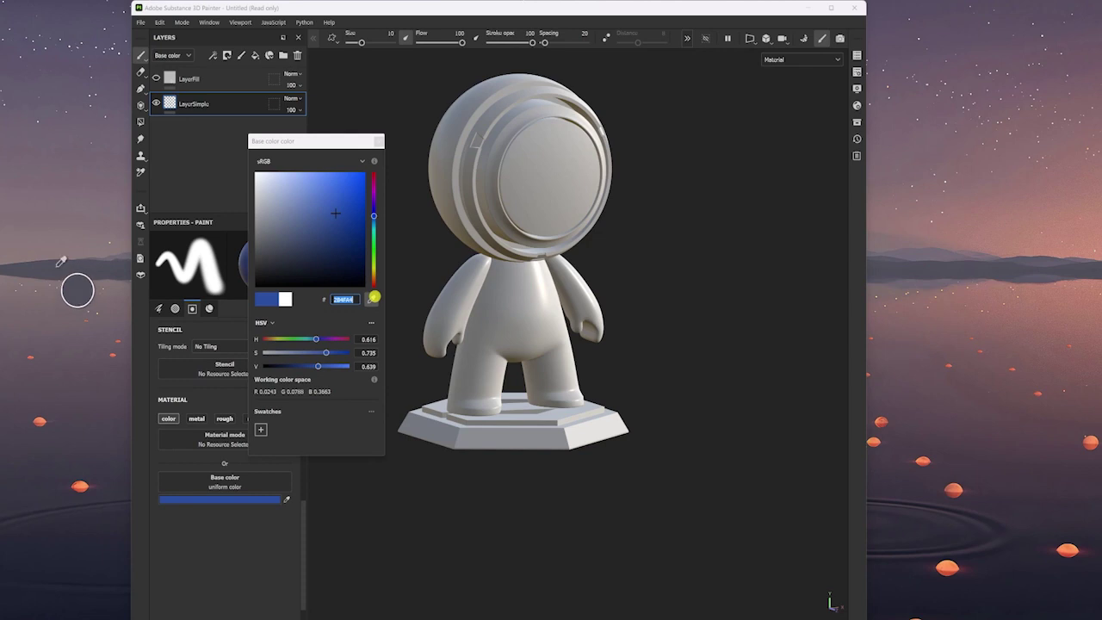
click(44, 256)
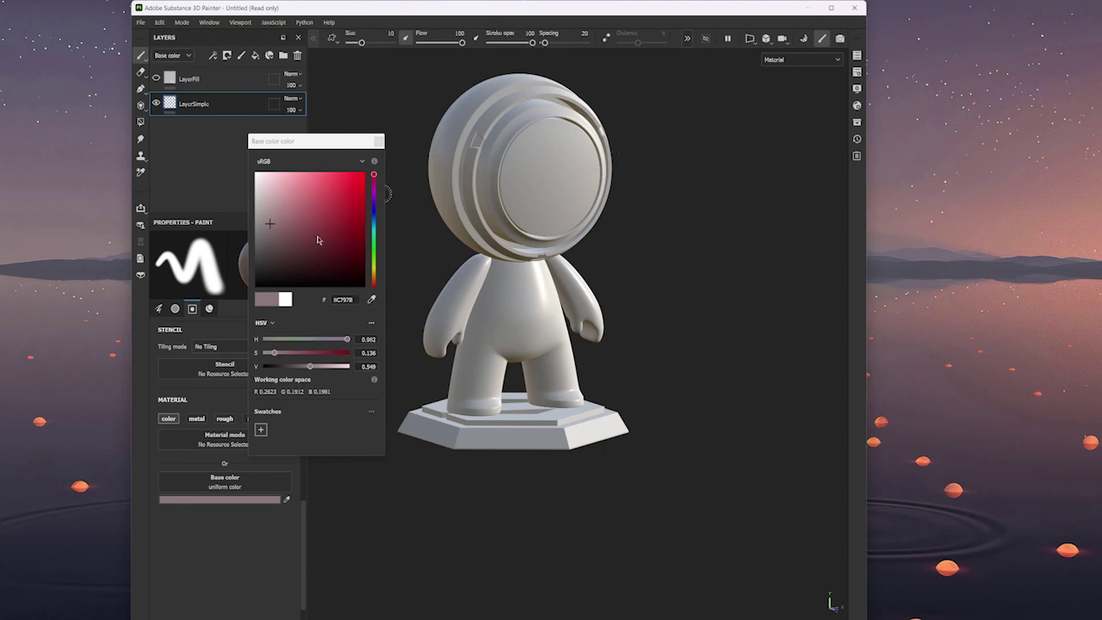
drag(325, 226, 414, 129)
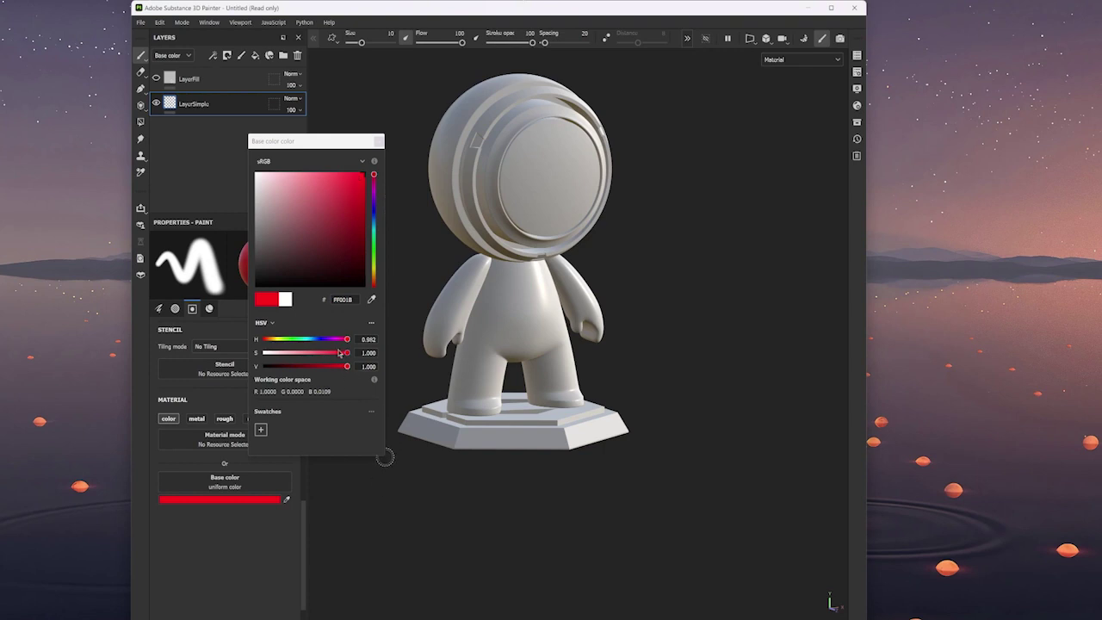
mouse_move(347, 339)
mouse_down()
mouse_move(291, 341)
mouse_move(368, 339)
mouse_move(291, 339)
mouse_move(395, 328)
mouse_move(305, 353)
mouse_move(337, 359)
mouse_move(258, 359)
mouse_move(349, 353)
mouse_move(291, 353)
mouse_move(325, 353)
mouse_move(300, 367)
mouse_move(347, 367)
mouse_up()
Step: Try softer red and blue shades, settling on pure red FF0000
click(325, 197)
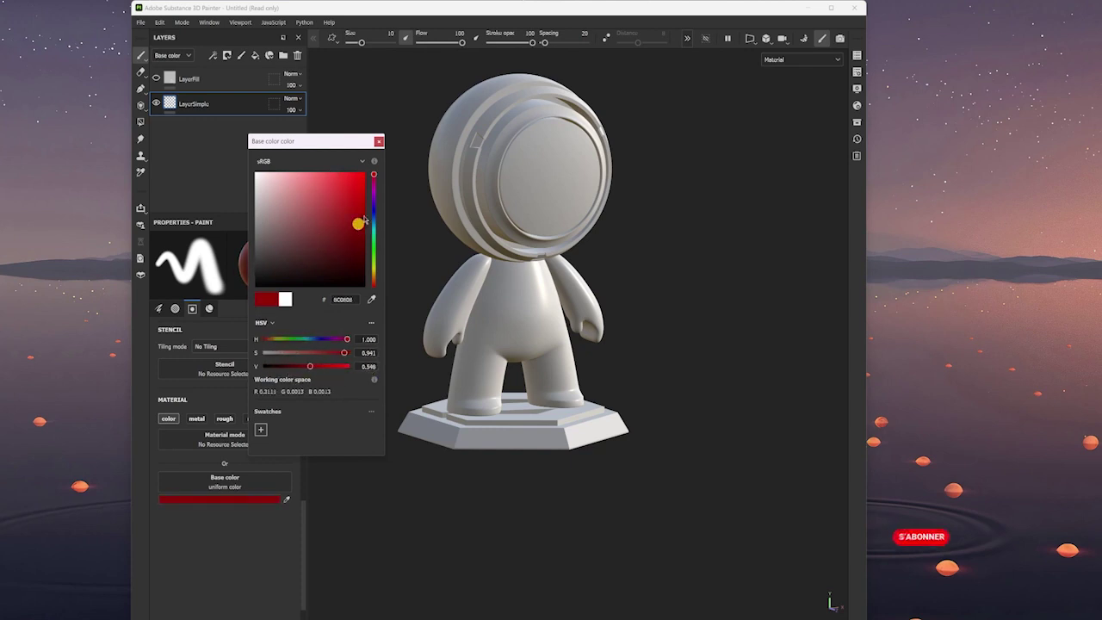
drag(327, 198, 395, 156)
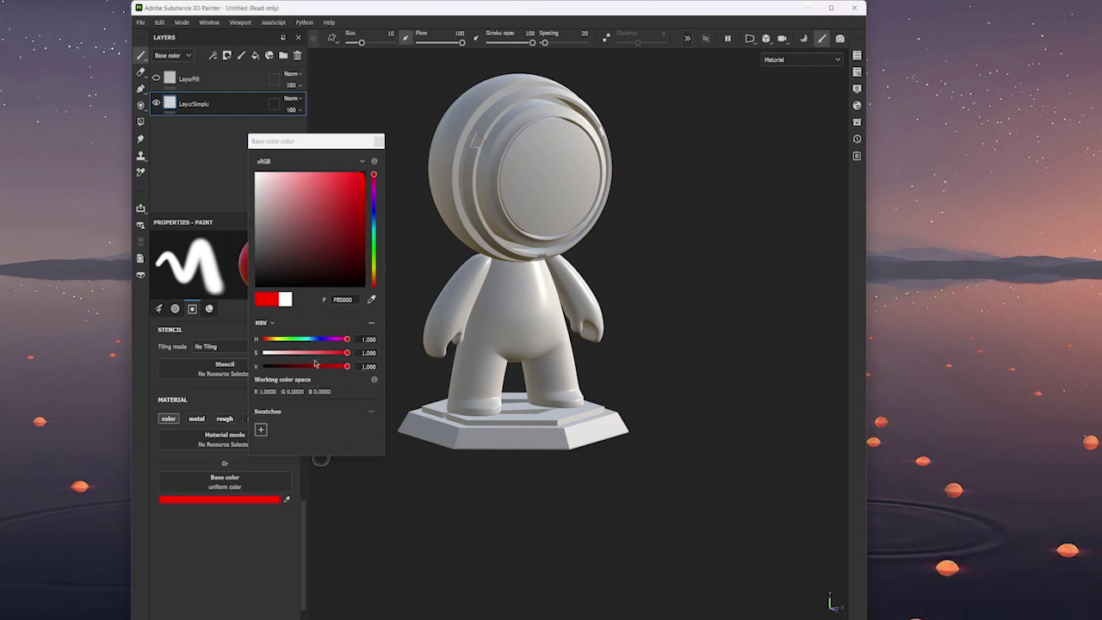
mouse_move(280, 209)
mouse_down()
mouse_move(327, 224)
mouse_move(310, 215)
mouse_up()
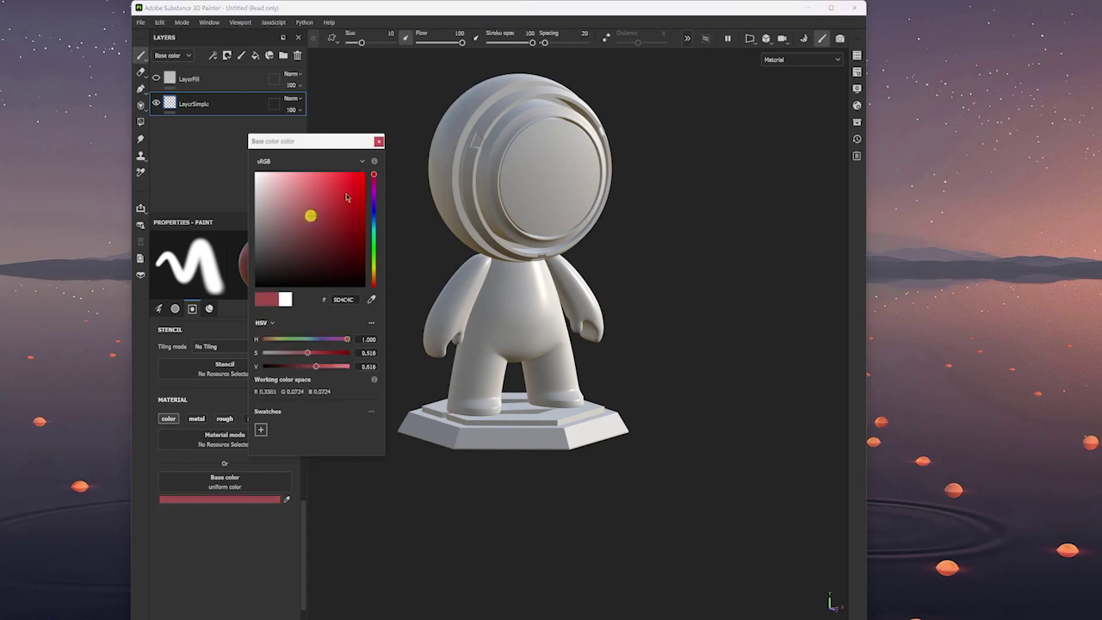
mouse_move(374, 177)
mouse_down()
mouse_move(385, 223)
mouse_move(404, 123)
mouse_up()
drag(345, 216, 448, 89)
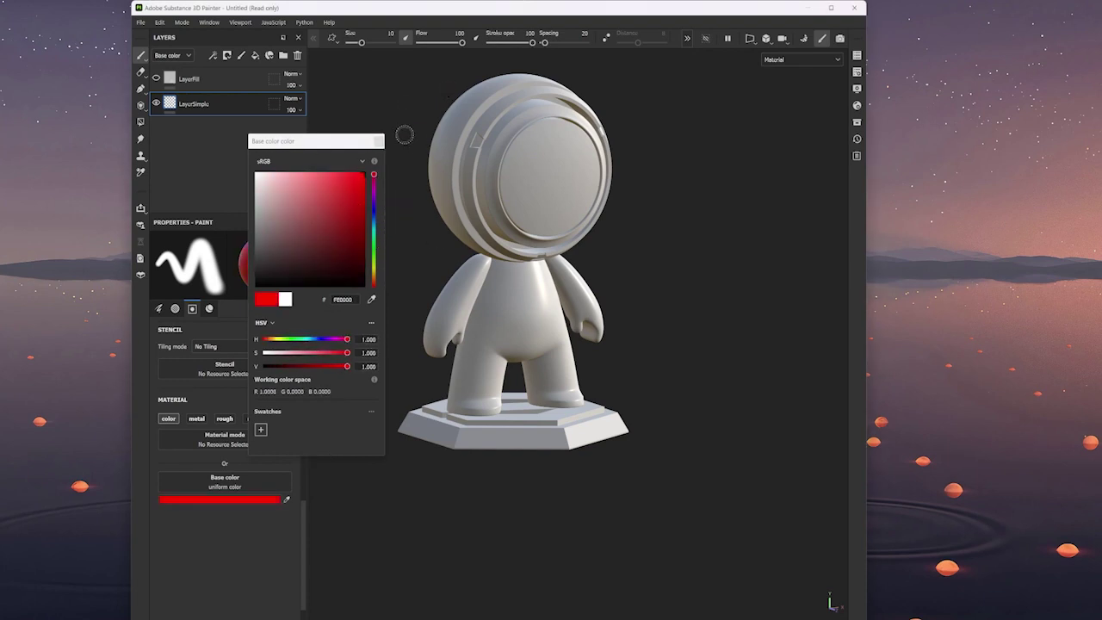
Step: Save red and blue swatches, then adjust the colour to a yellow-green
click(261, 431)
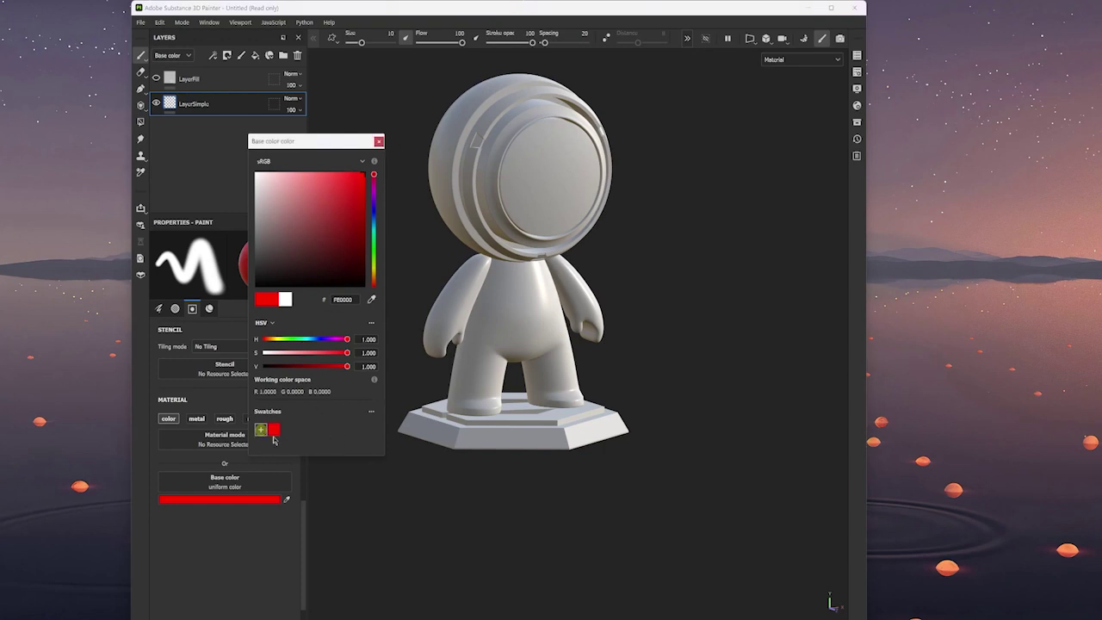
click(374, 216)
click(364, 211)
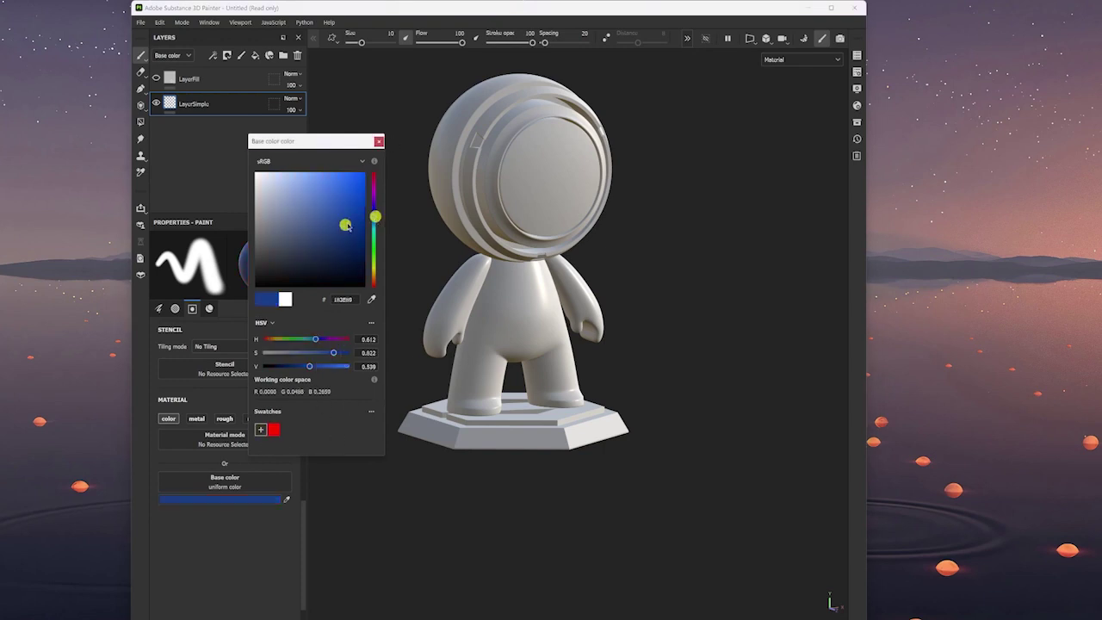
click(258, 430)
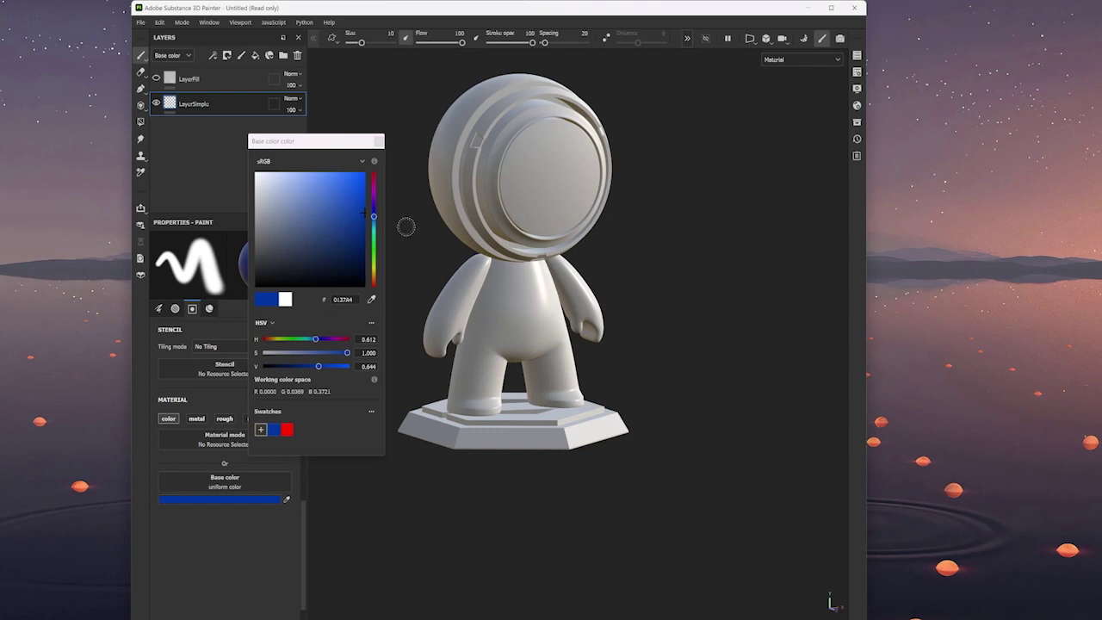
click(374, 266)
mouse_move(339, 251)
mouse_down()
mouse_move(390, 183)
mouse_move(395, 194)
mouse_up()
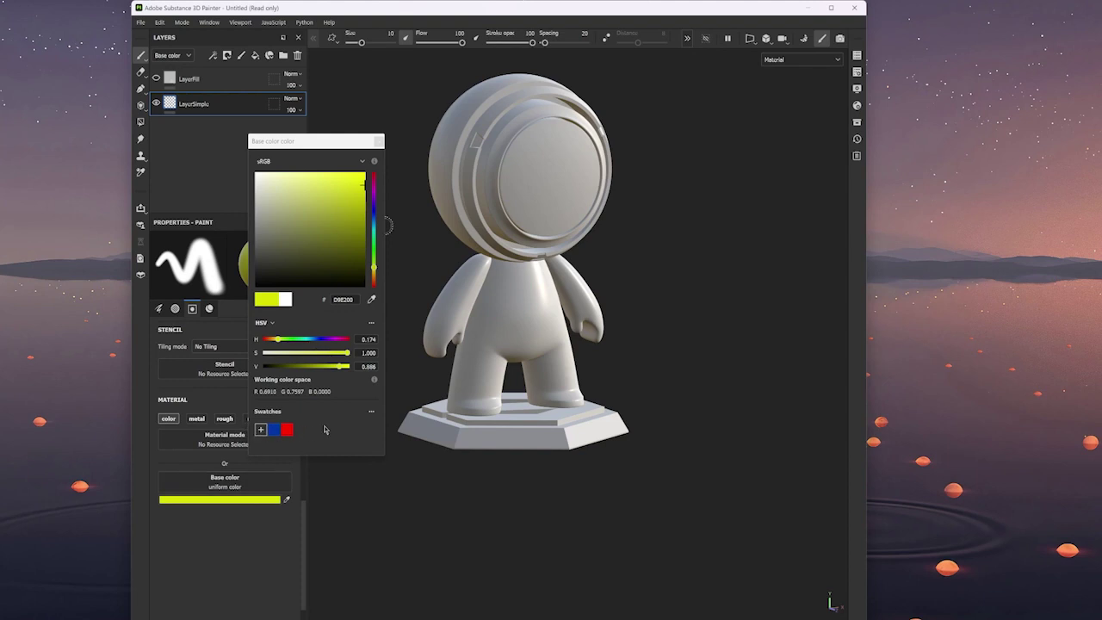
mouse_move(371, 412)
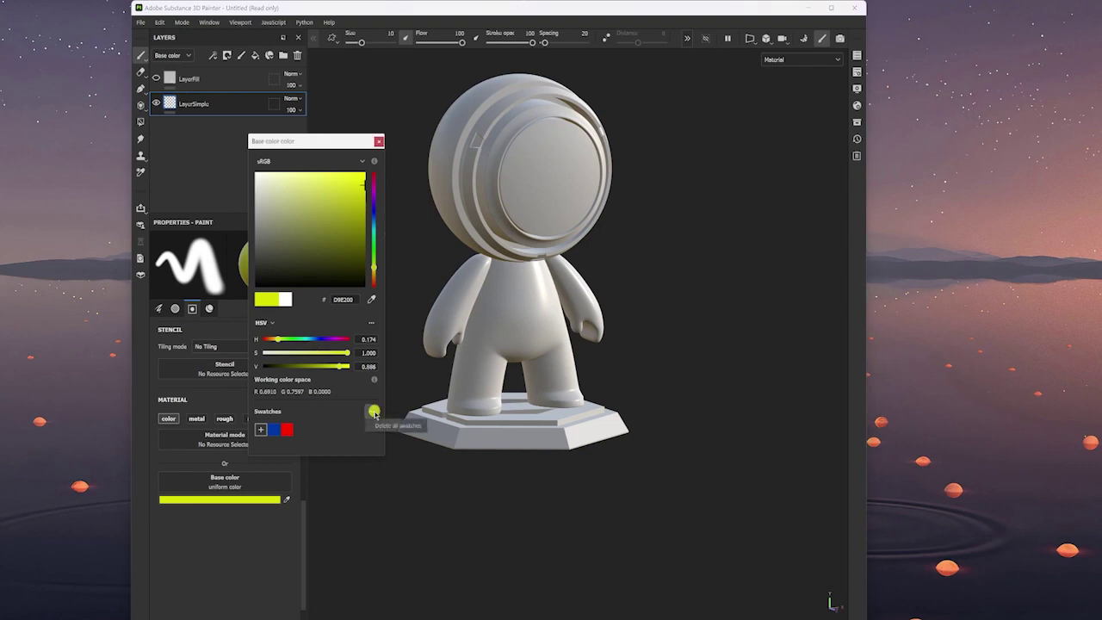
Step: Delete all saved swatches, adjust the colour, and close the base colour picker
click(419, 428)
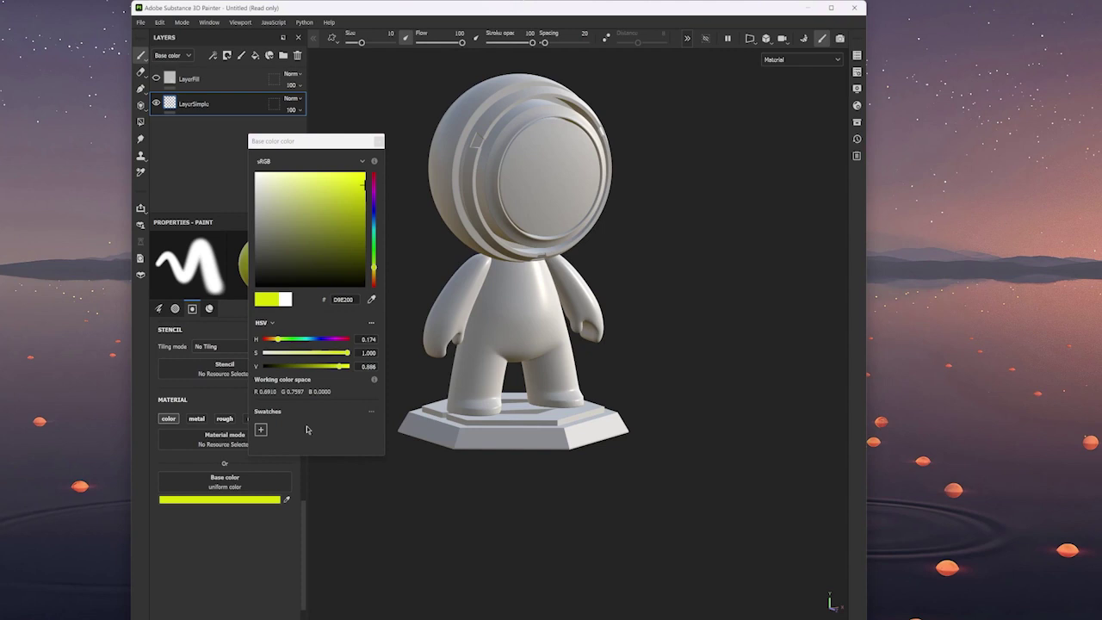
drag(364, 177, 379, 167)
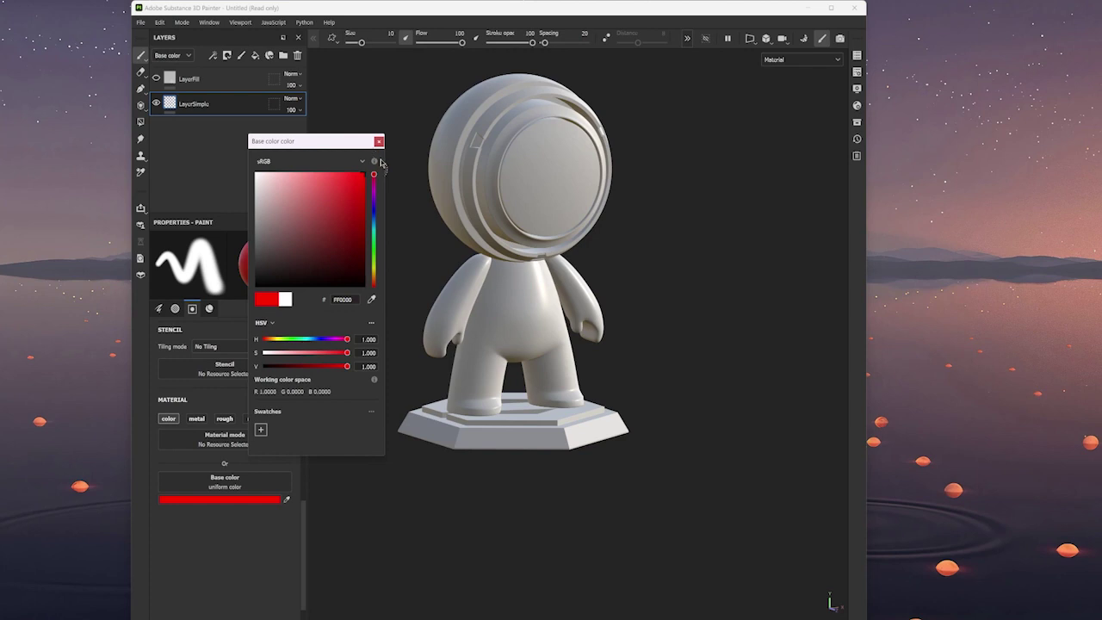
click(382, 143)
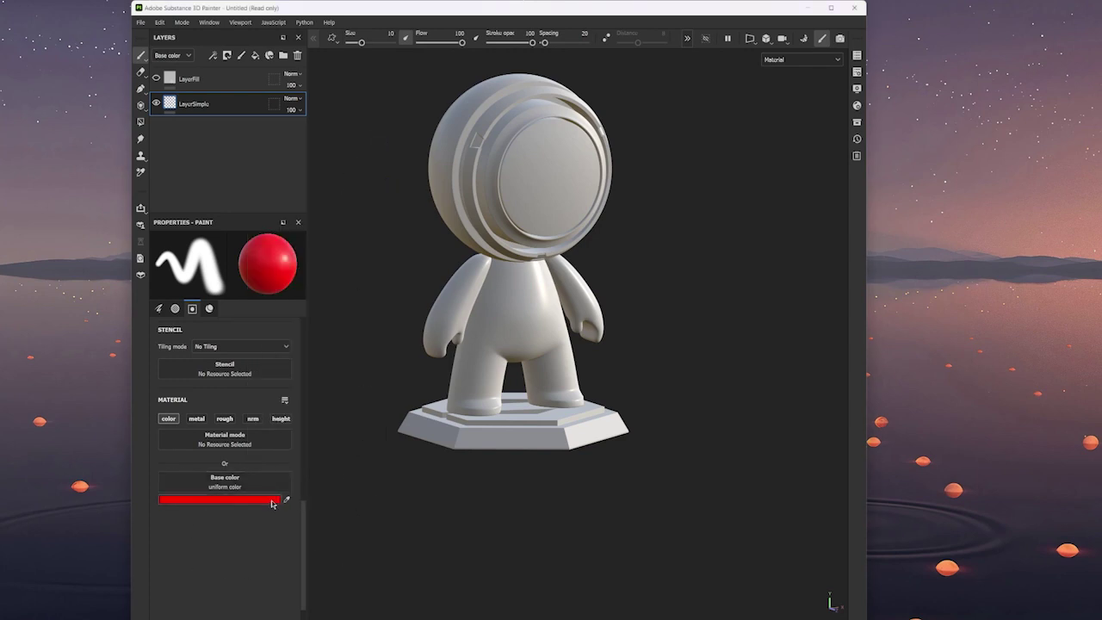
Step: Maximize the Painter window and select the LayerFill layer
click(831, 8)
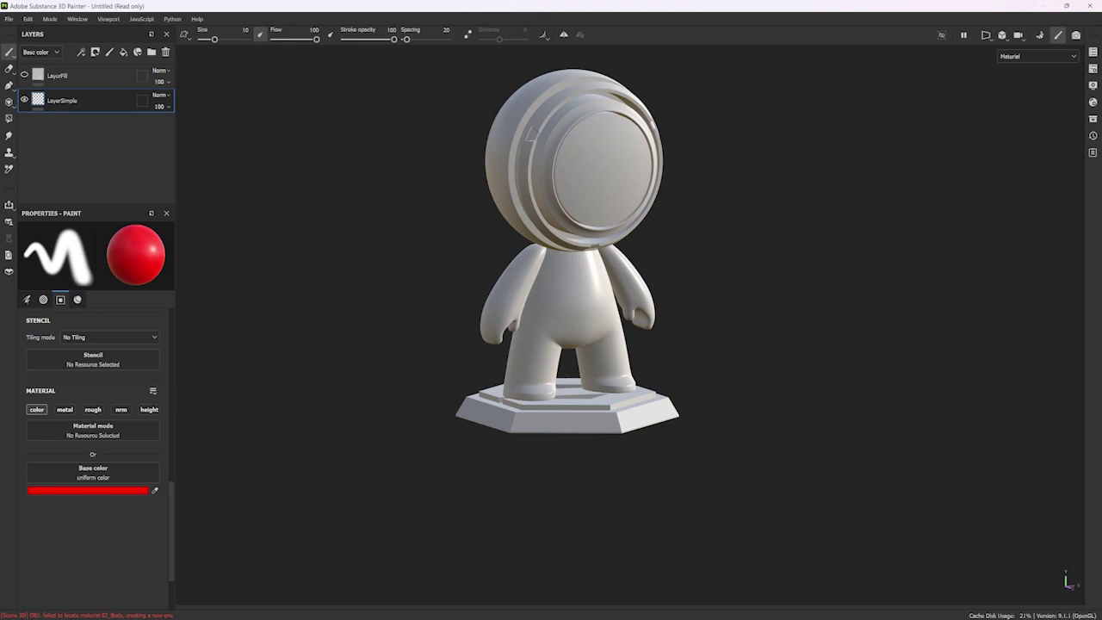
click(24, 74)
click(76, 74)
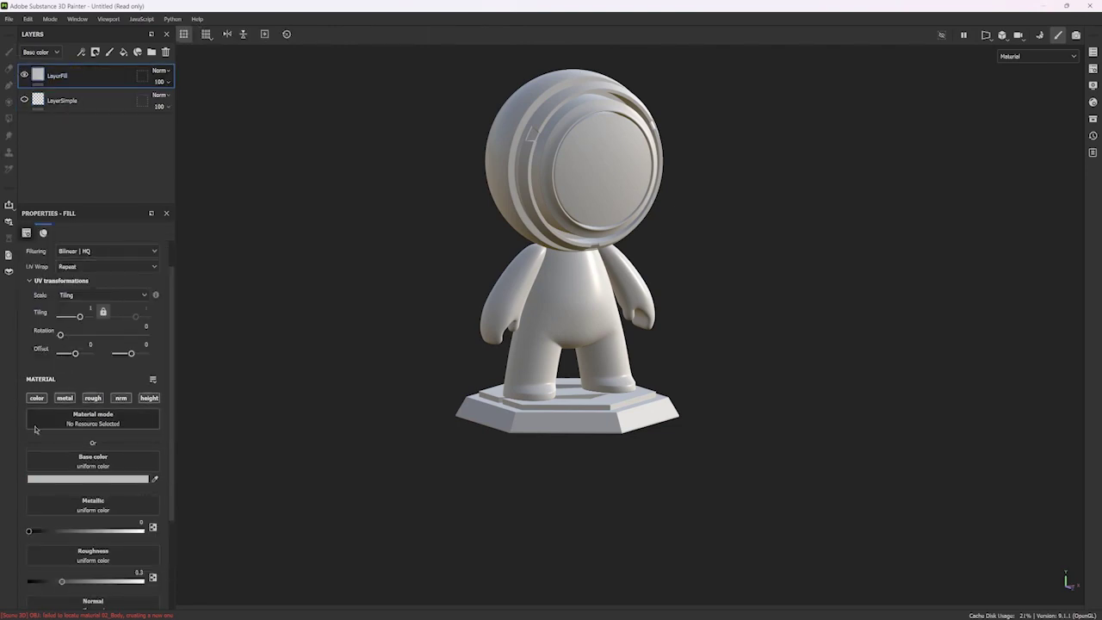
Step: Set LayerFill's base colour to pure red FF0000, close the picker, and hide LayerFill
click(38, 399)
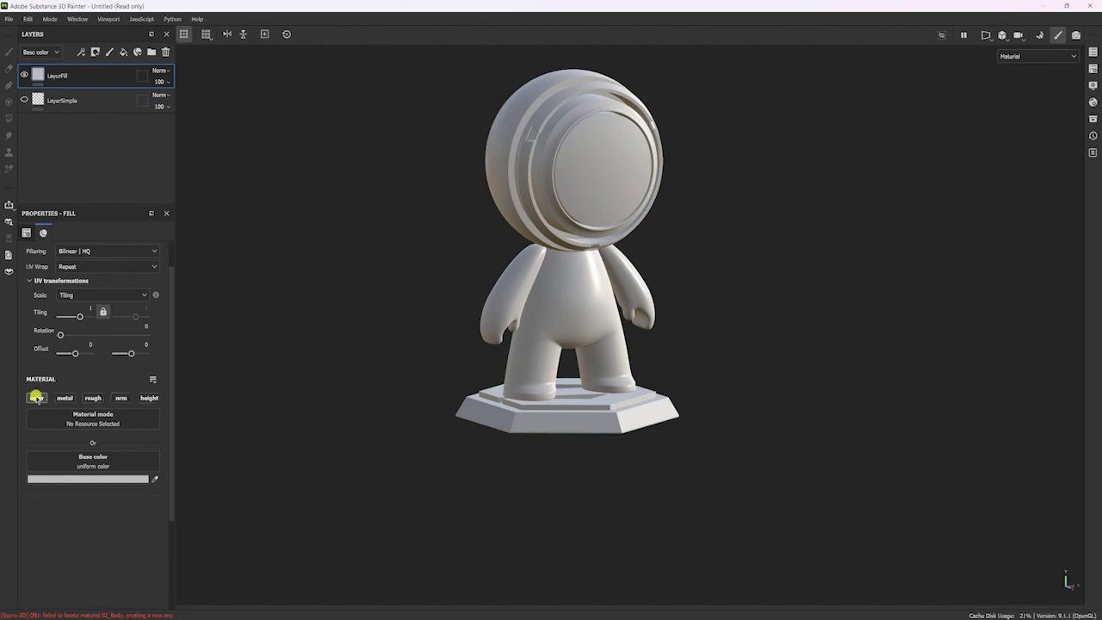
click(85, 479)
drag(303, 271, 376, 169)
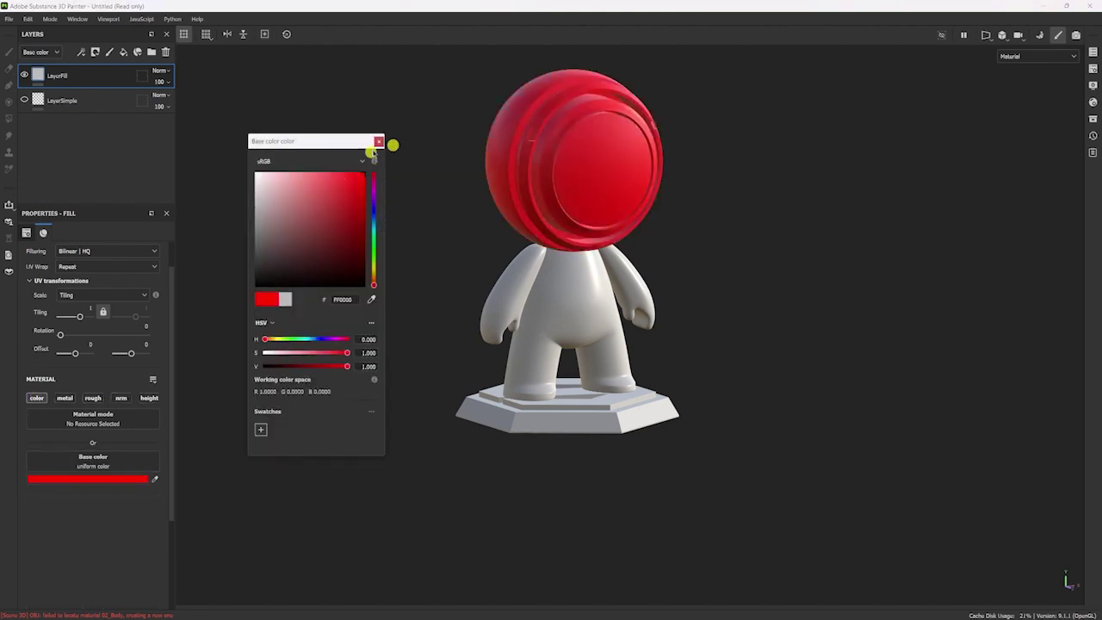
click(379, 141)
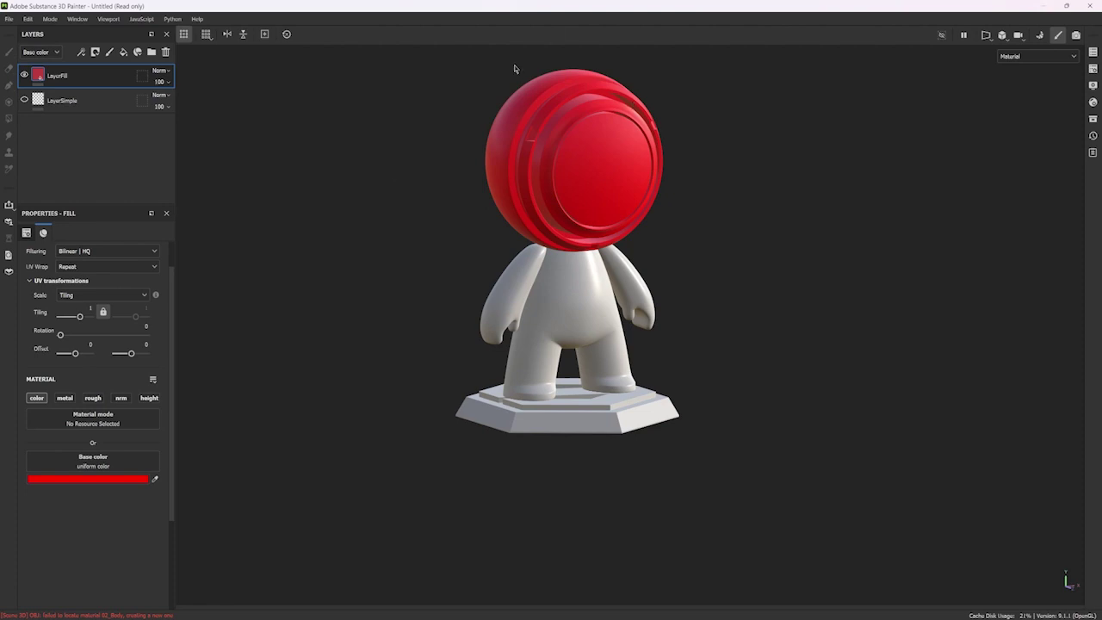
click(24, 75)
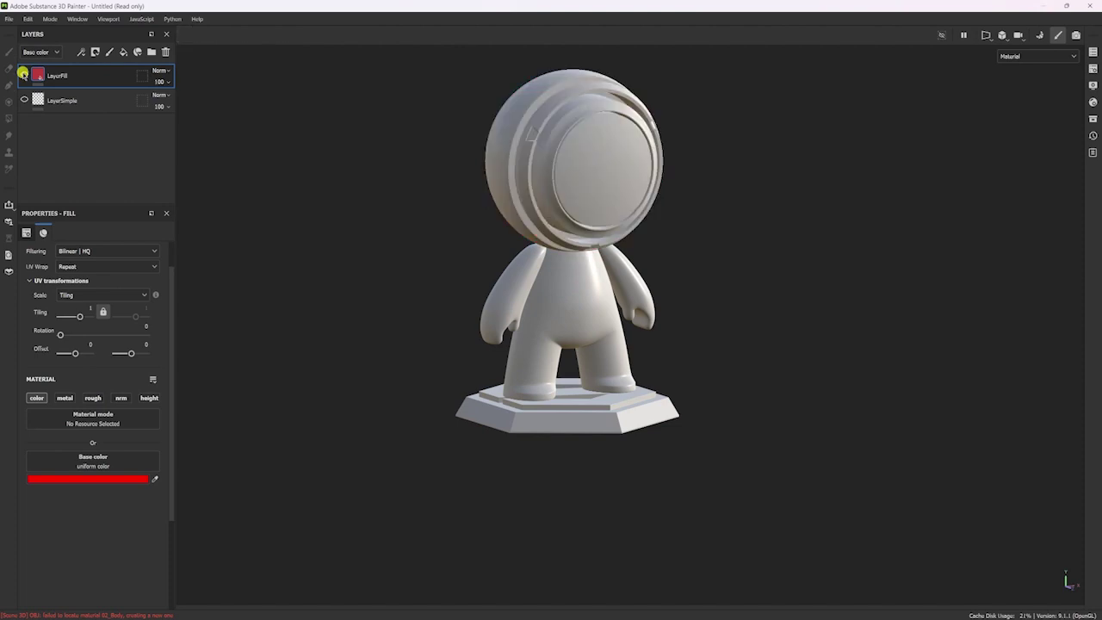
Step: Switch between LayerSimple and LayerFill, panning the view, ending with LayerSimple selected
click(92, 105)
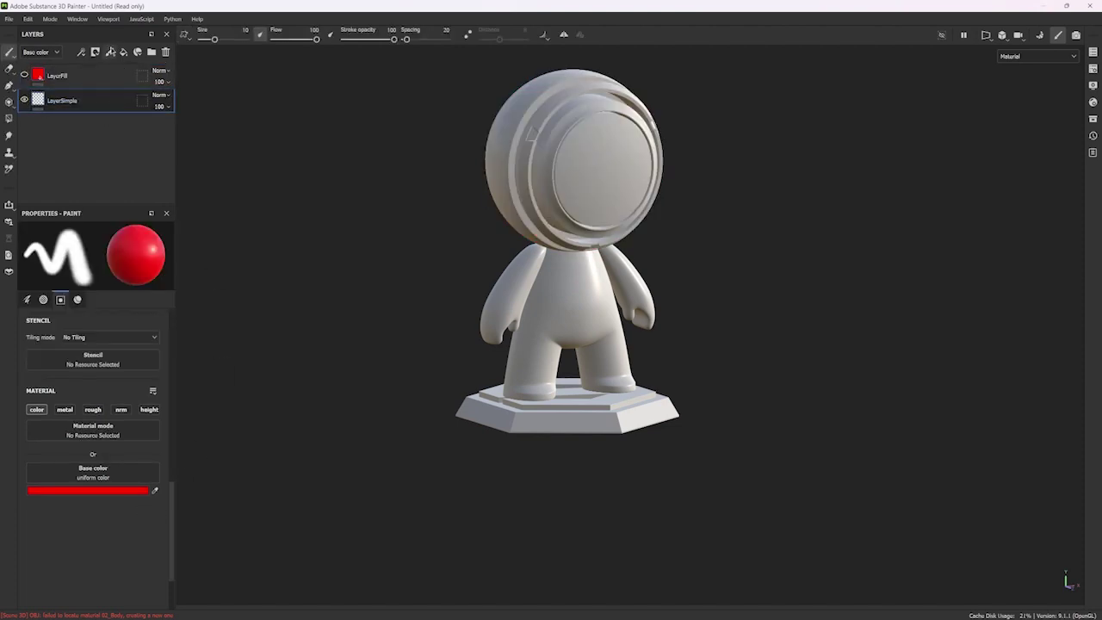
click(58, 77)
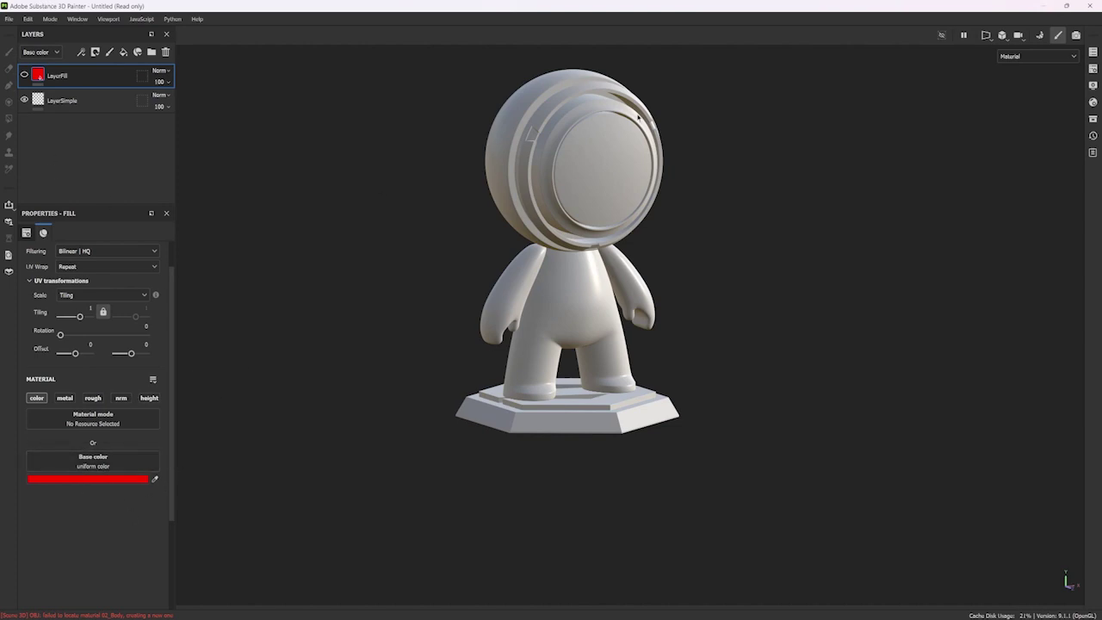
middle_drag(638, 117, 607, 196)
click(74, 103)
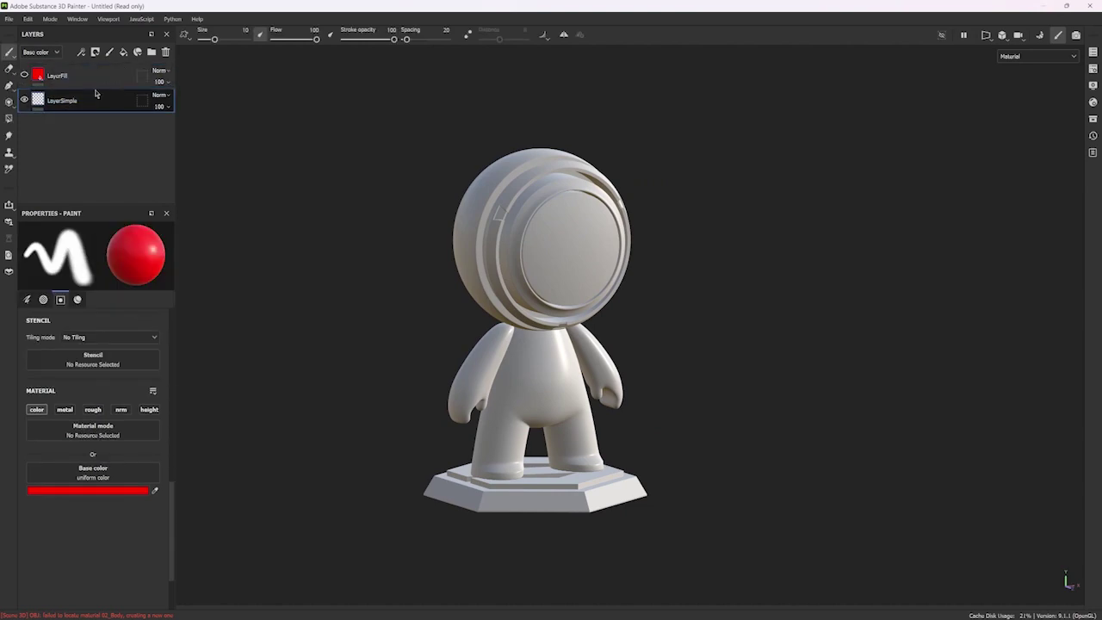
Step: Frame the mannequin's head from the front and enlarge the brush to about 15.94
mouse_move(696, 121)
alt+mouse_down()
mouse_move(536, 322)
mouse_move(591, 197)
mouse_move(622, 265)
alt+mouse_up()
mouse_move(622, 265)
alt+right_down()
mouse_move(648, 399)
mouse_move(706, 494)
alt+right_up()
alt+middle_drag(644, 323, 502, 337)
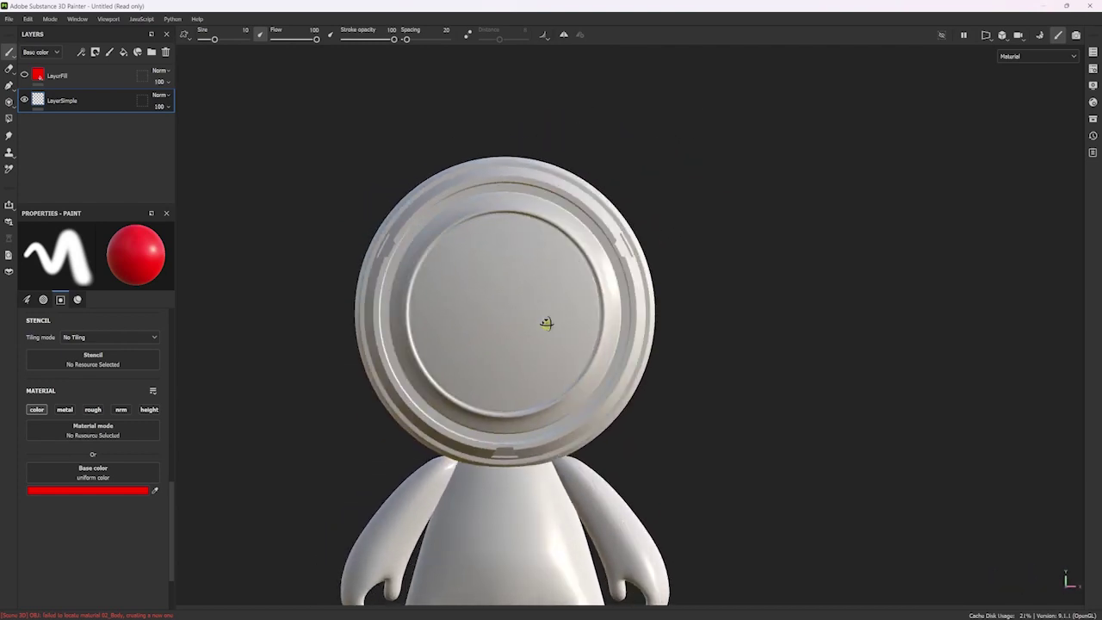
mouse_move(546, 323)
ctrl+right_down()
mouse_move(545, 298)
mouse_move(701, 313)
mouse_move(438, 369)
mouse_move(345, 406)
ctrl+right_up()
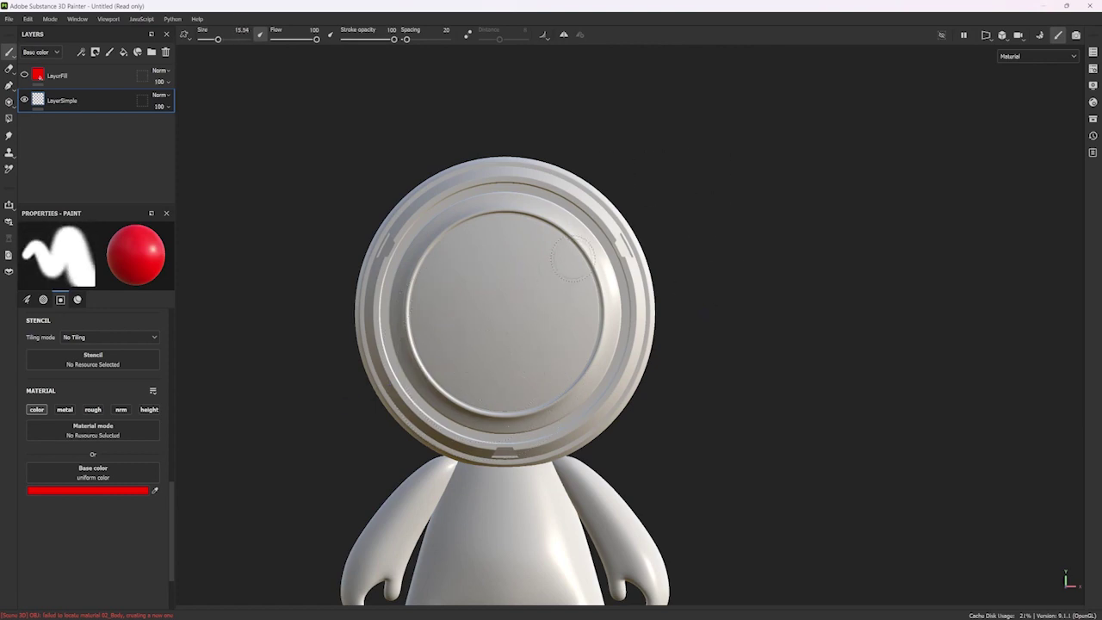